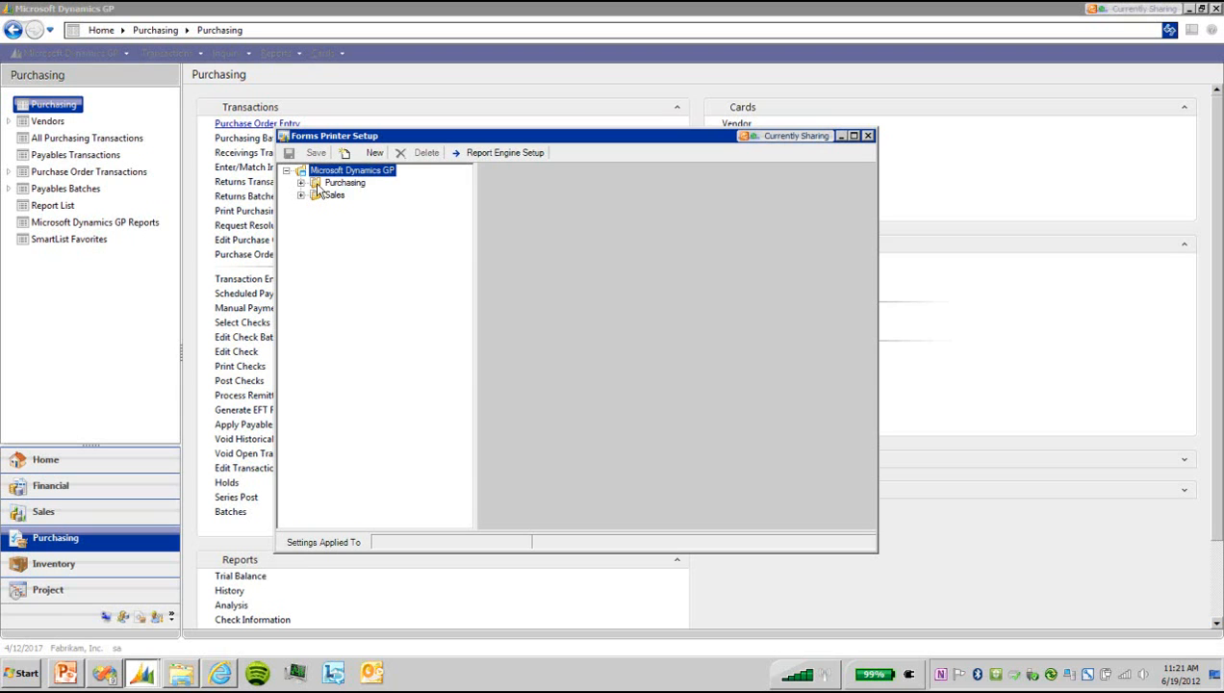
# Expand the Purchasing and Sales folders and review the settings of several purchase order and SOP invoice report definitions.
pyautogui.click(302, 183)
pyautogui.click(301, 244)
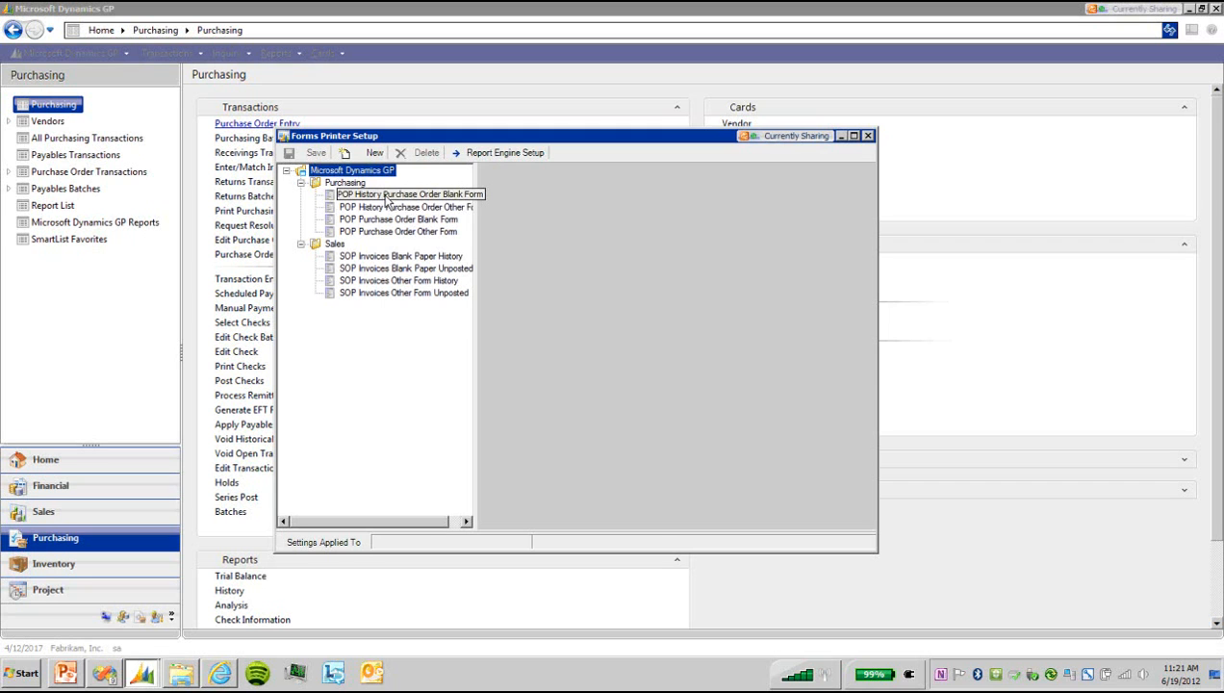
pyautogui.click(383, 258)
pyautogui.click(382, 279)
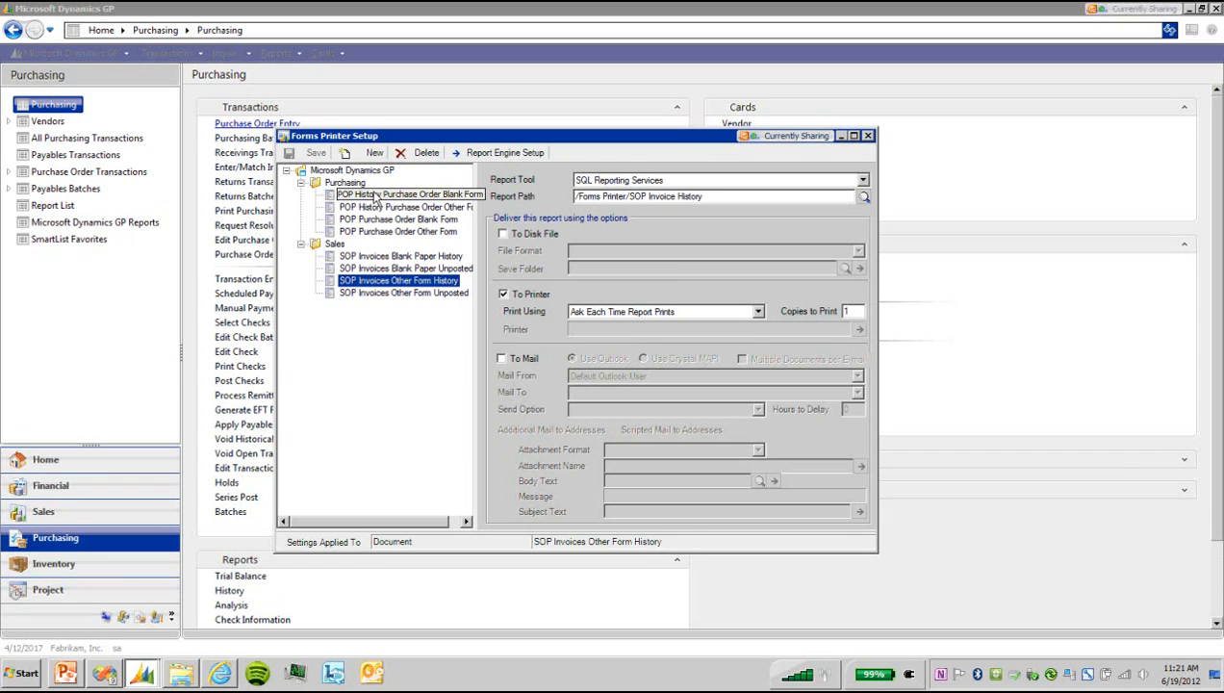
pyautogui.click(380, 207)
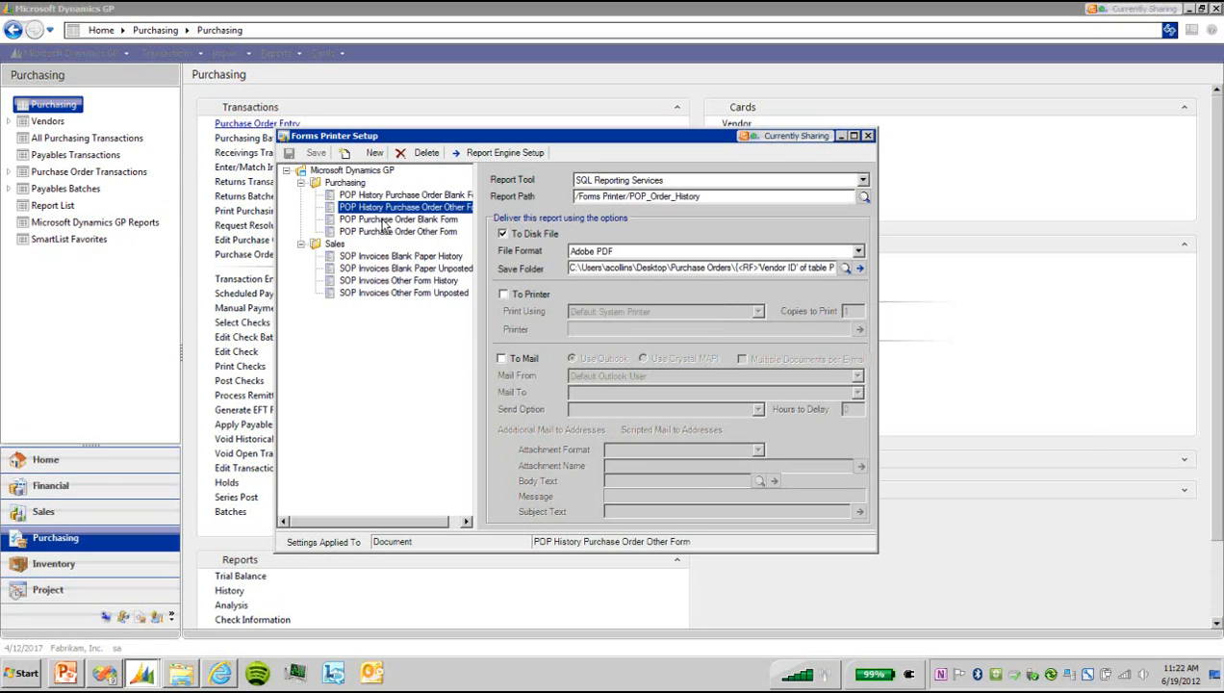
pyautogui.click(387, 220)
# Set POP History Purchase Order Blank Form to print using the Default System Printer and save the changes.
pyautogui.click(381, 195)
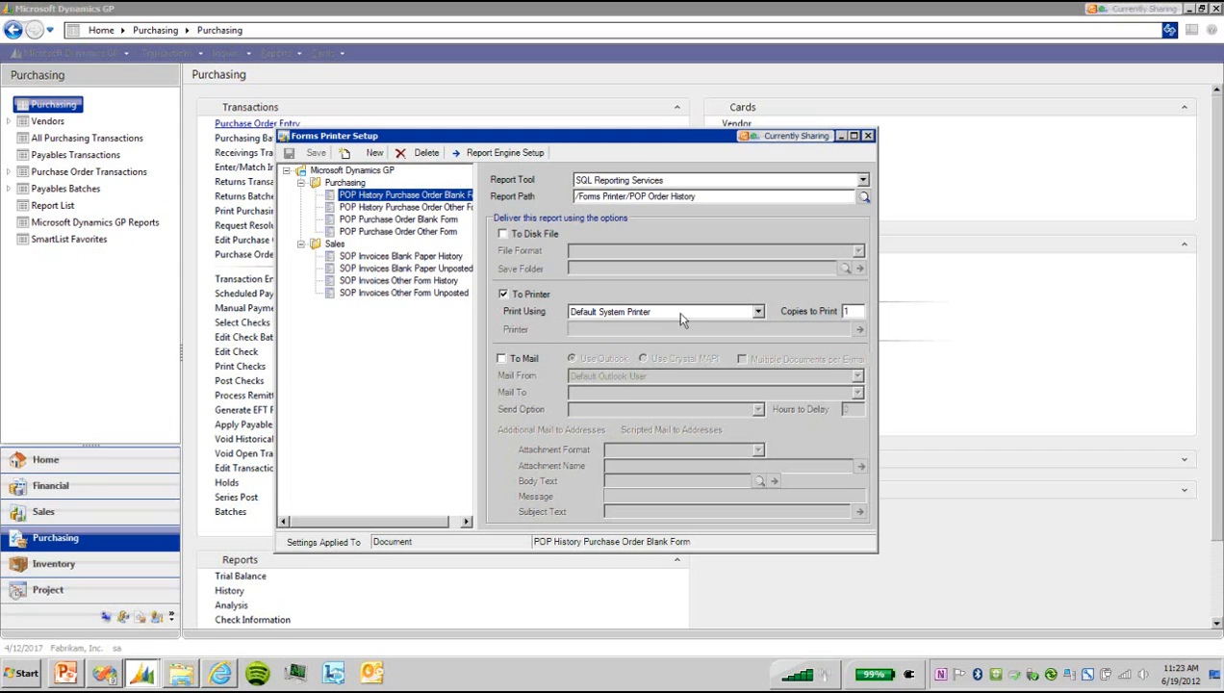
pyautogui.click(758, 314)
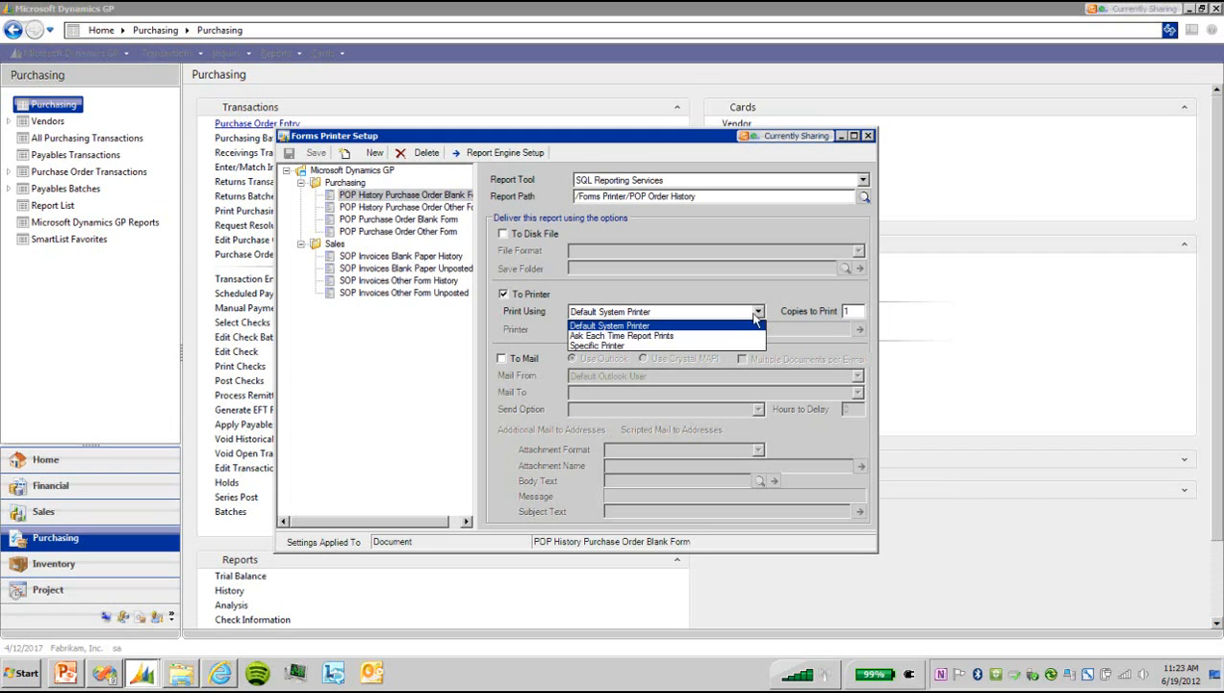
pyautogui.click(643, 328)
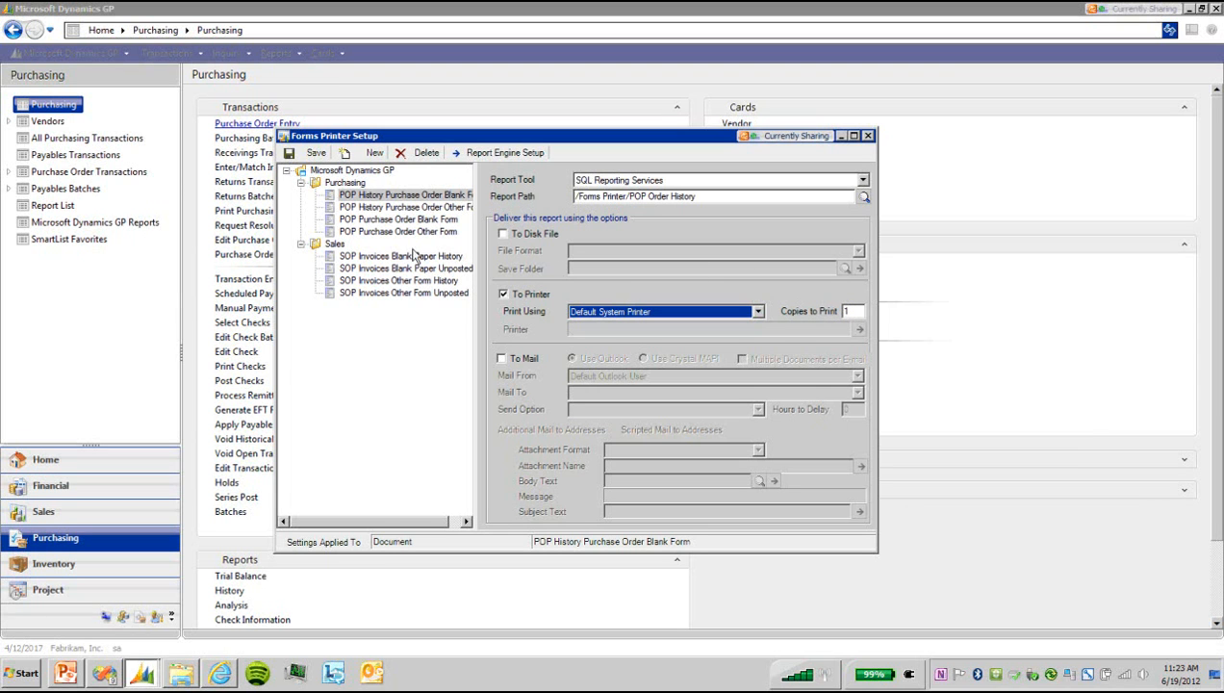
pyautogui.click(397, 208)
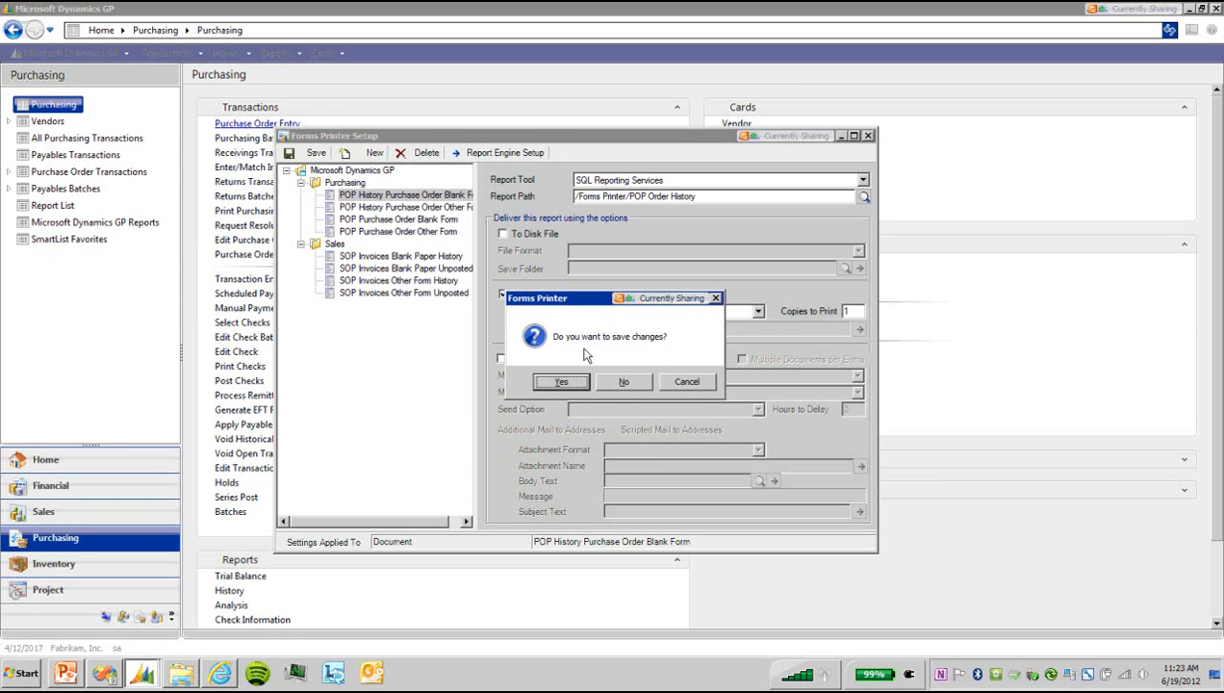
pyautogui.click(568, 383)
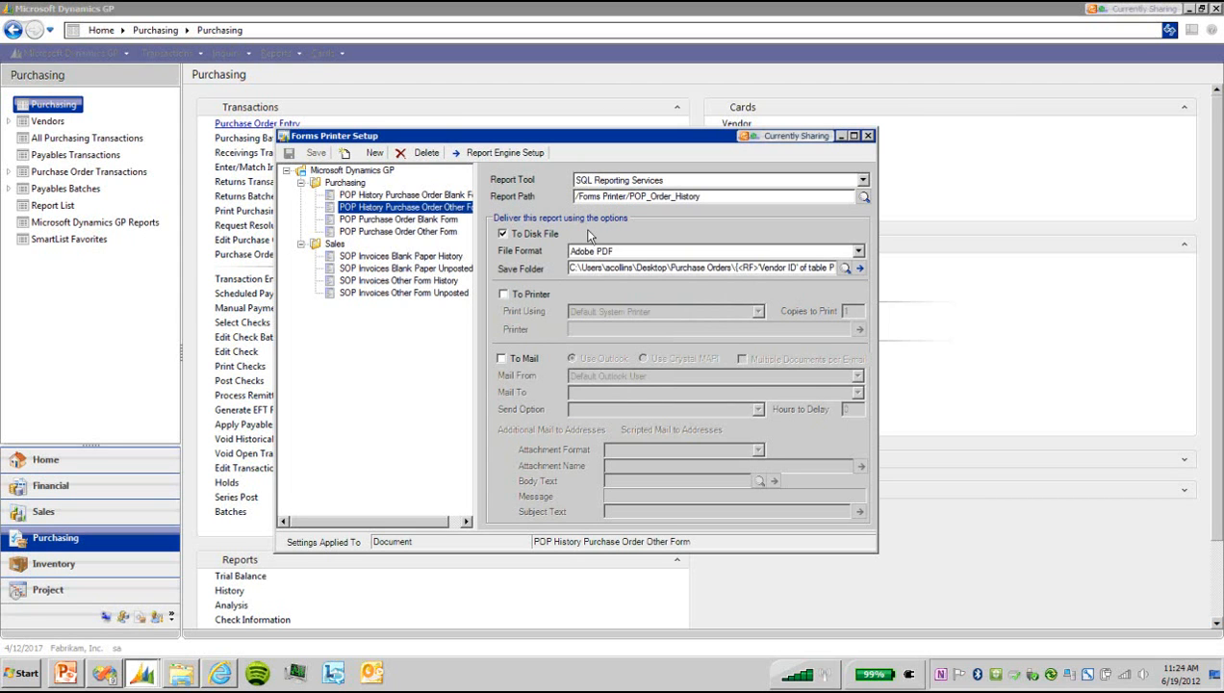
# Set the disk file format of POP History Purchase Order Other Form to Adobe PDF and open its export file name definition.
pyautogui.click(857, 251)
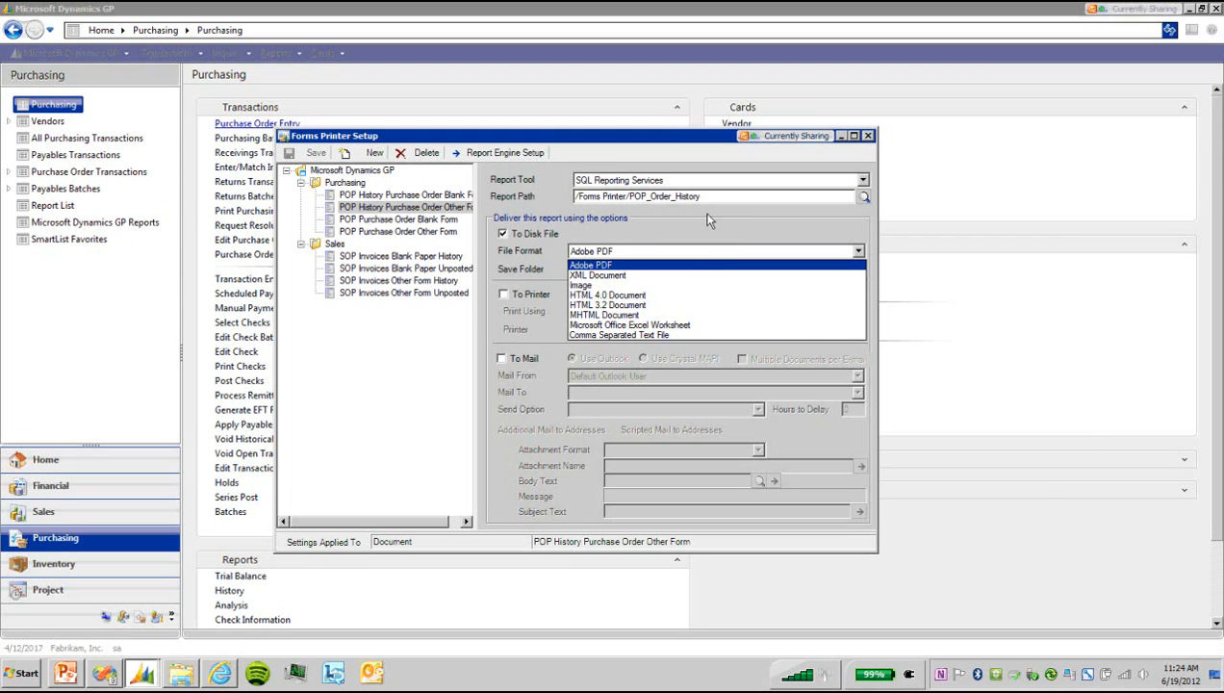
pyautogui.click(616, 266)
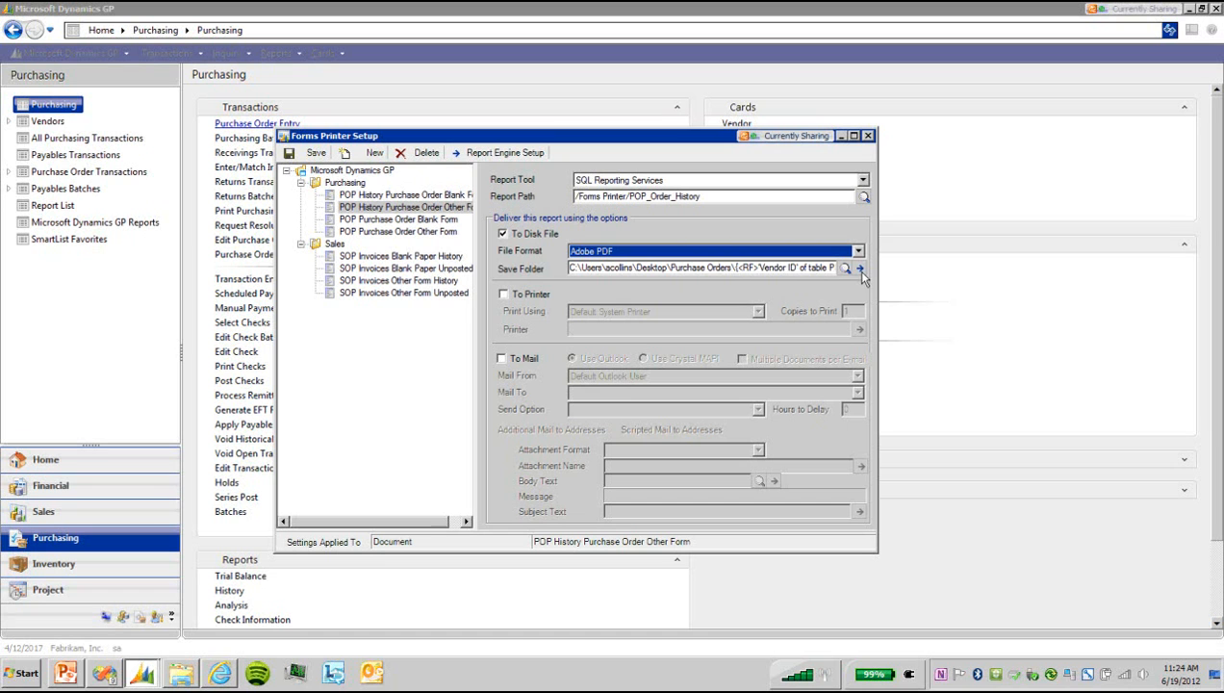
pyautogui.click(860, 271)
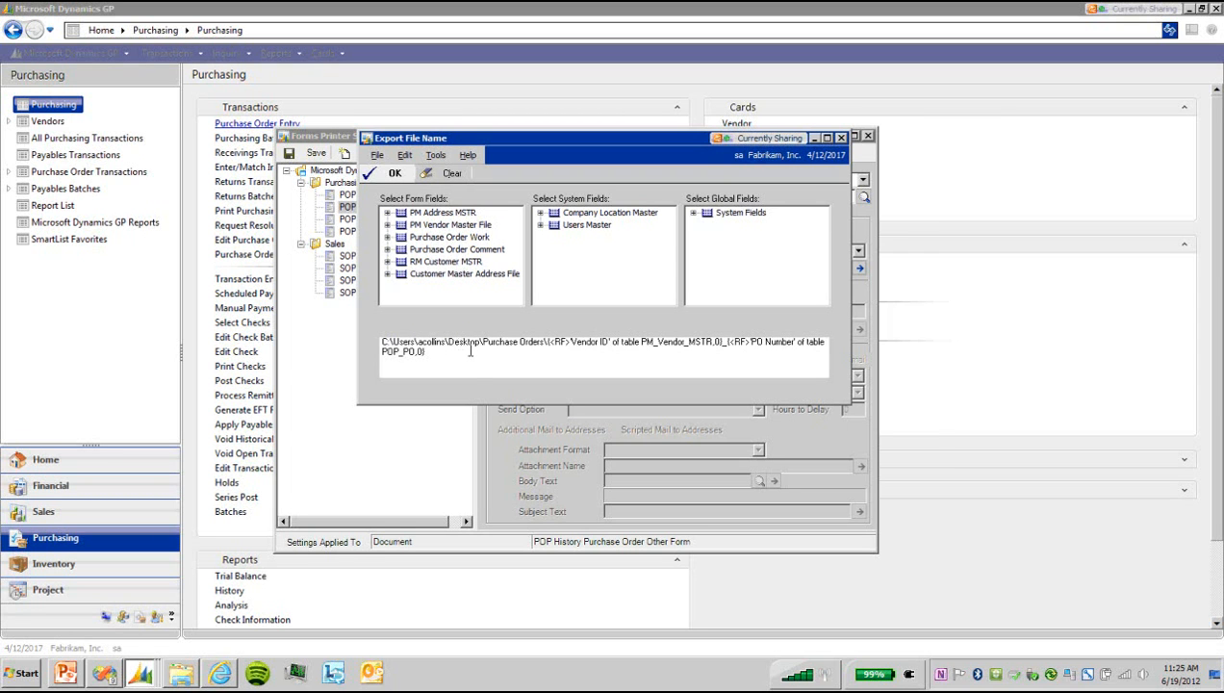
# Examine the Vendor ID and PO Number fields that follow the Purchase Orders folder in the export file name.
pyautogui.click(544, 342)
pyautogui.write('\\')
pyautogui.click(721, 345)
pyautogui.click(545, 342)
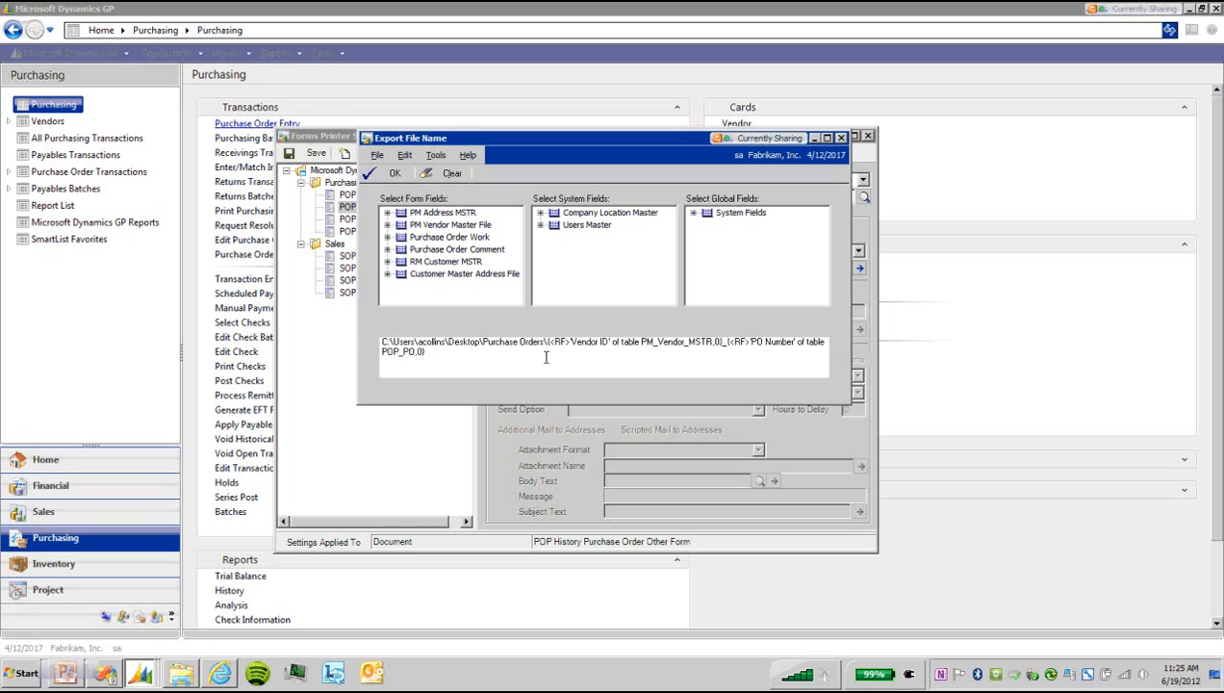
pyautogui.moveTo(545, 341); pyautogui.dragTo(429, 361)
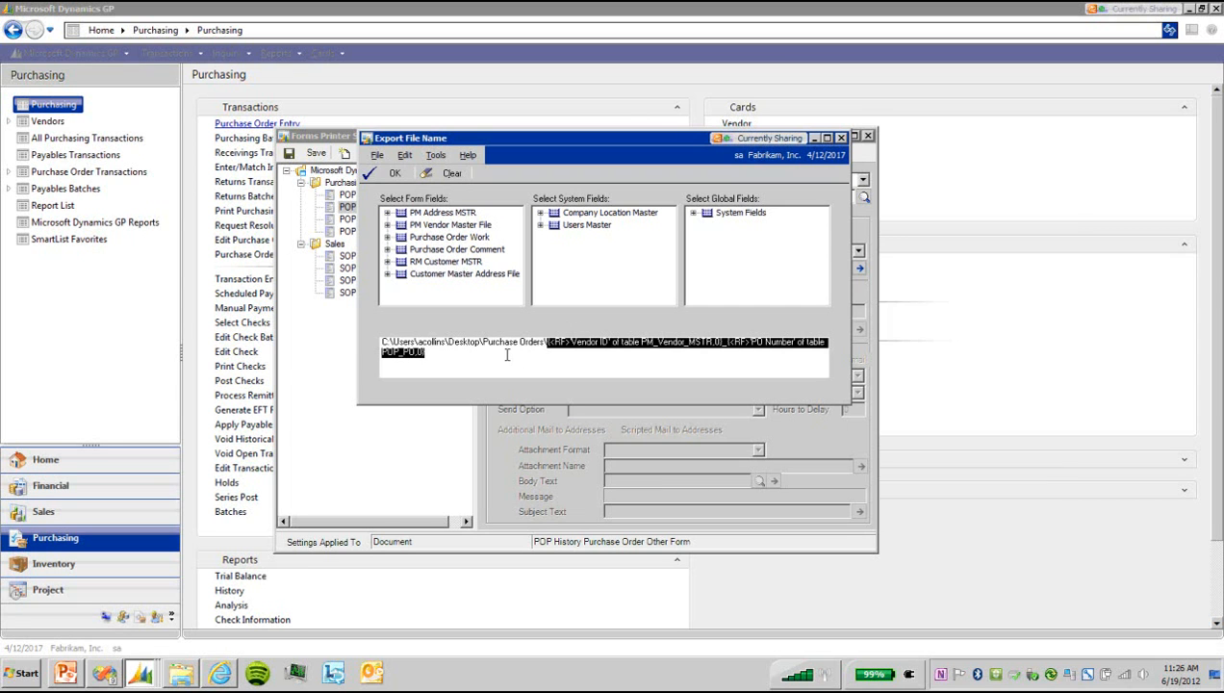
pyautogui.click(545, 347)
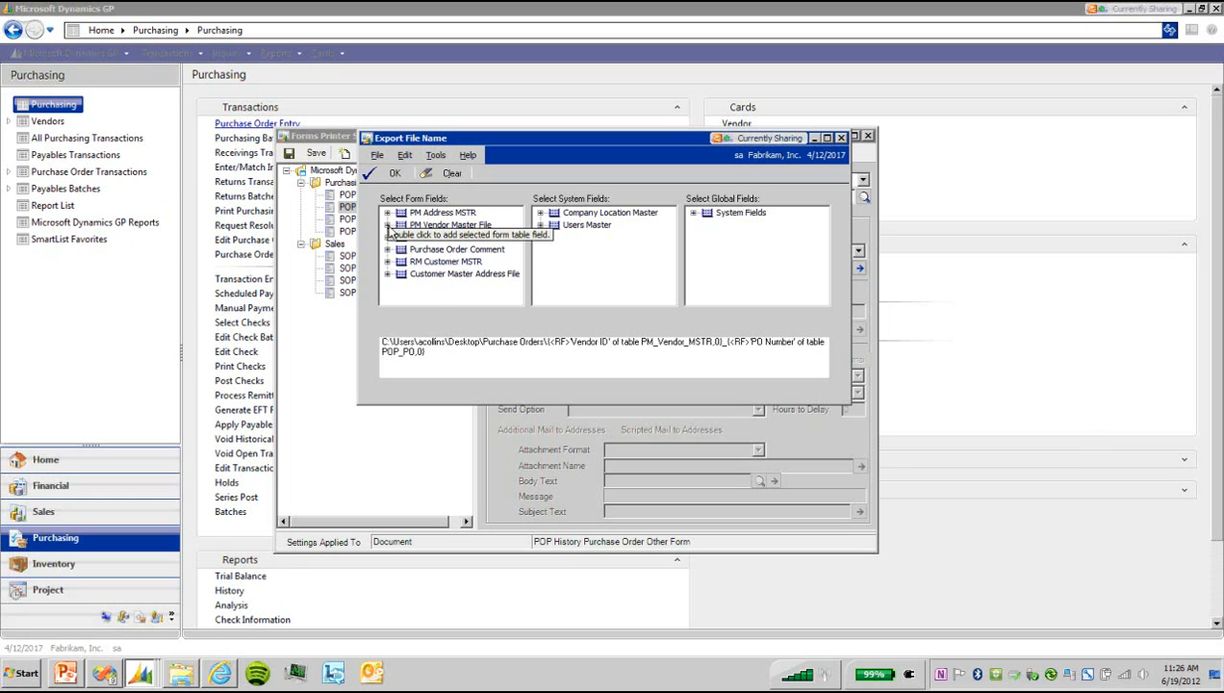
# Browse the form field tables available for the export file name, accept the name and save the report definition.
pyautogui.click(388, 213)
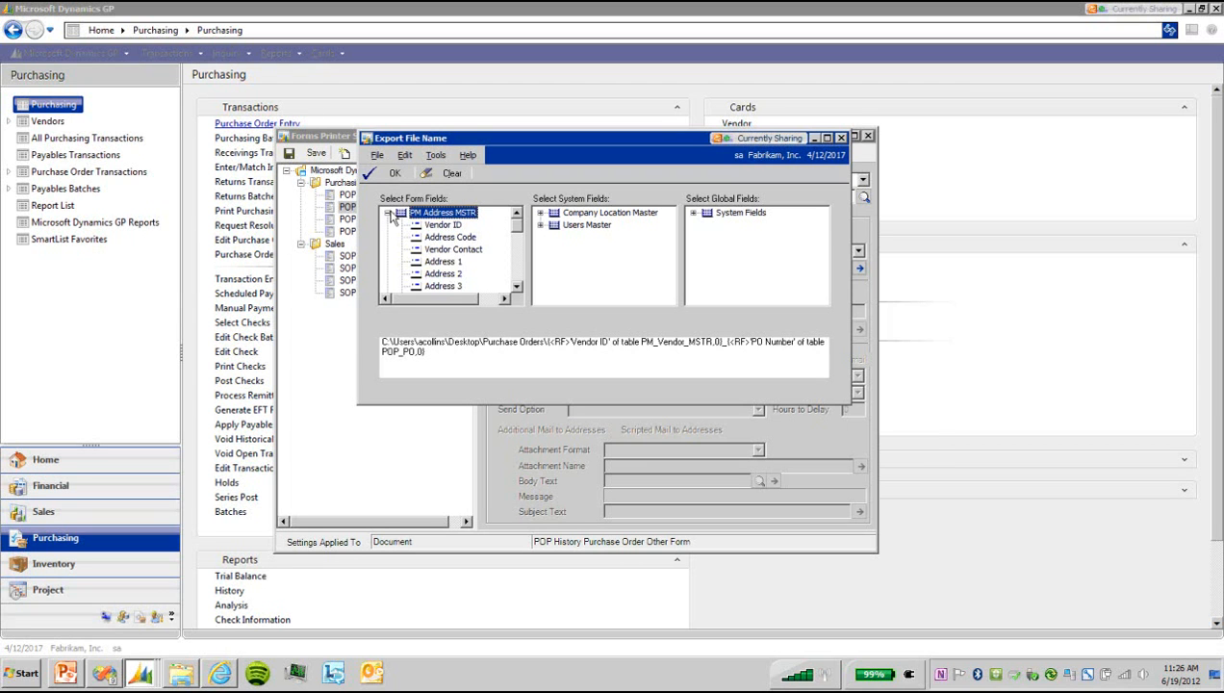
pyautogui.click(388, 213)
pyautogui.click(387, 225)
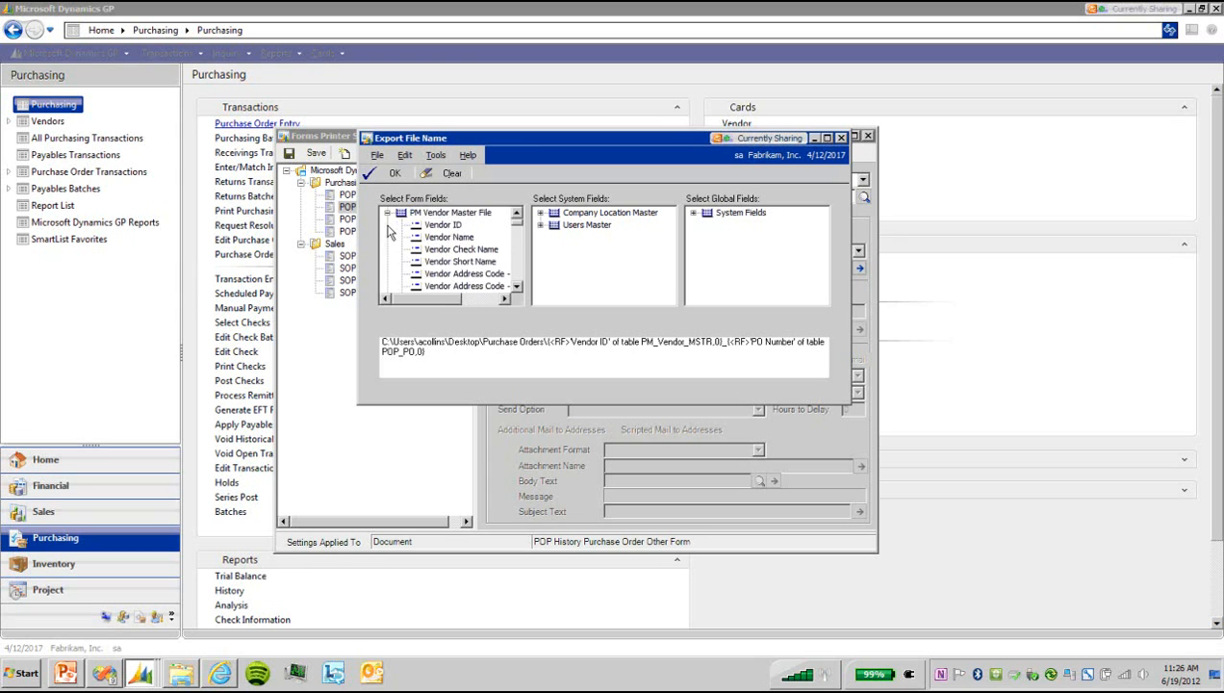
pyautogui.click(386, 212)
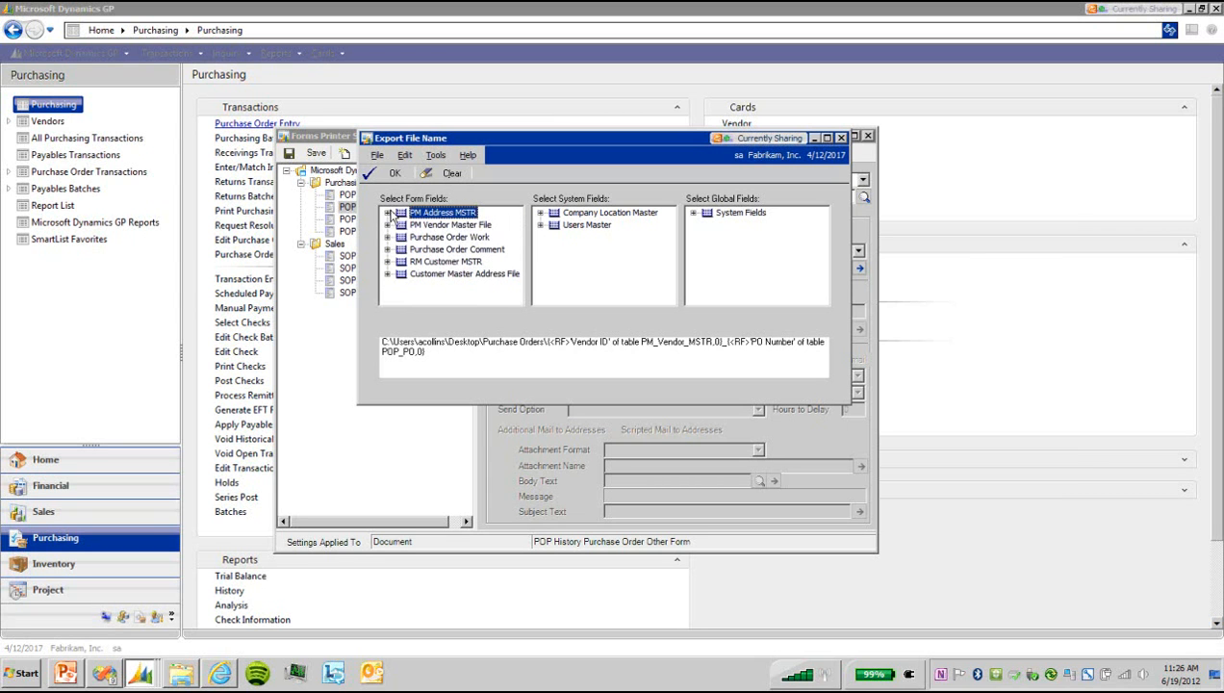
pyautogui.click(451, 239)
pyautogui.click(460, 250)
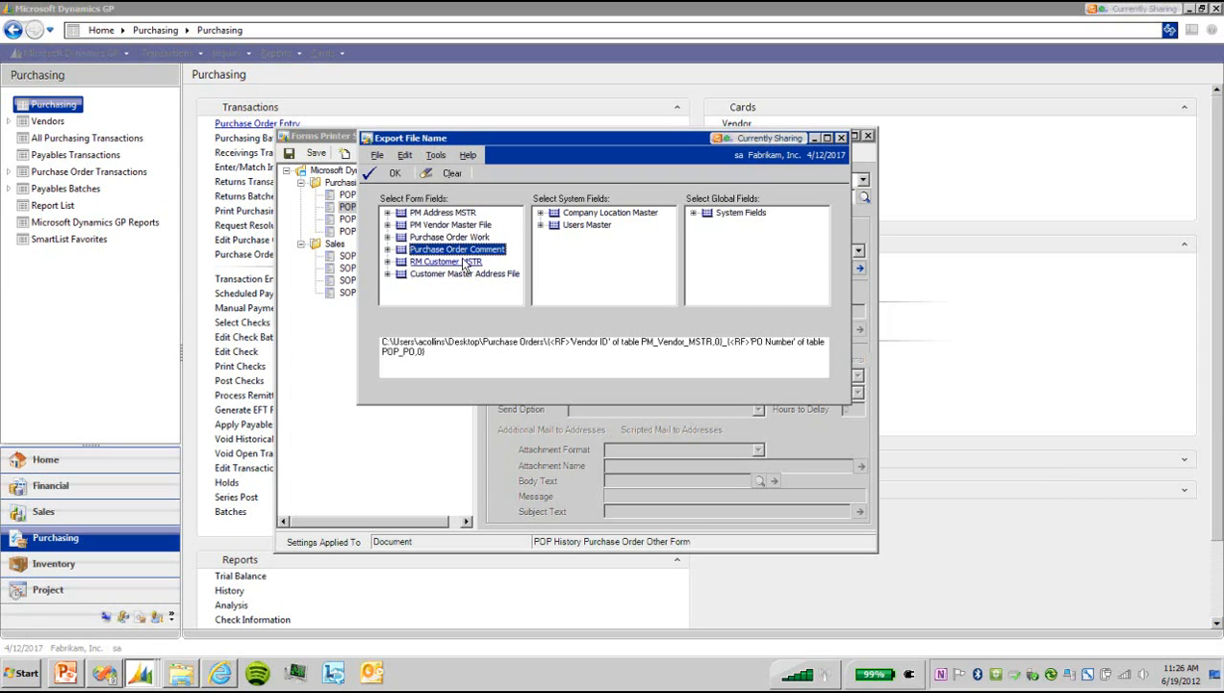
pyautogui.click(464, 262)
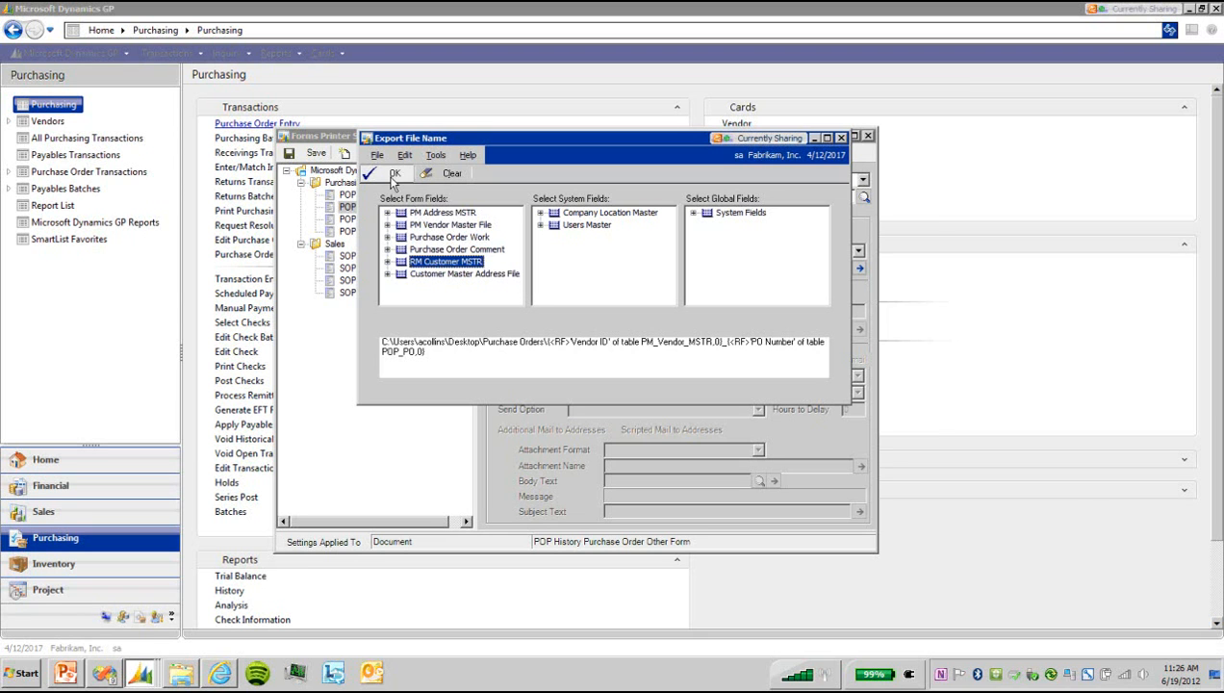
pyautogui.click(392, 175)
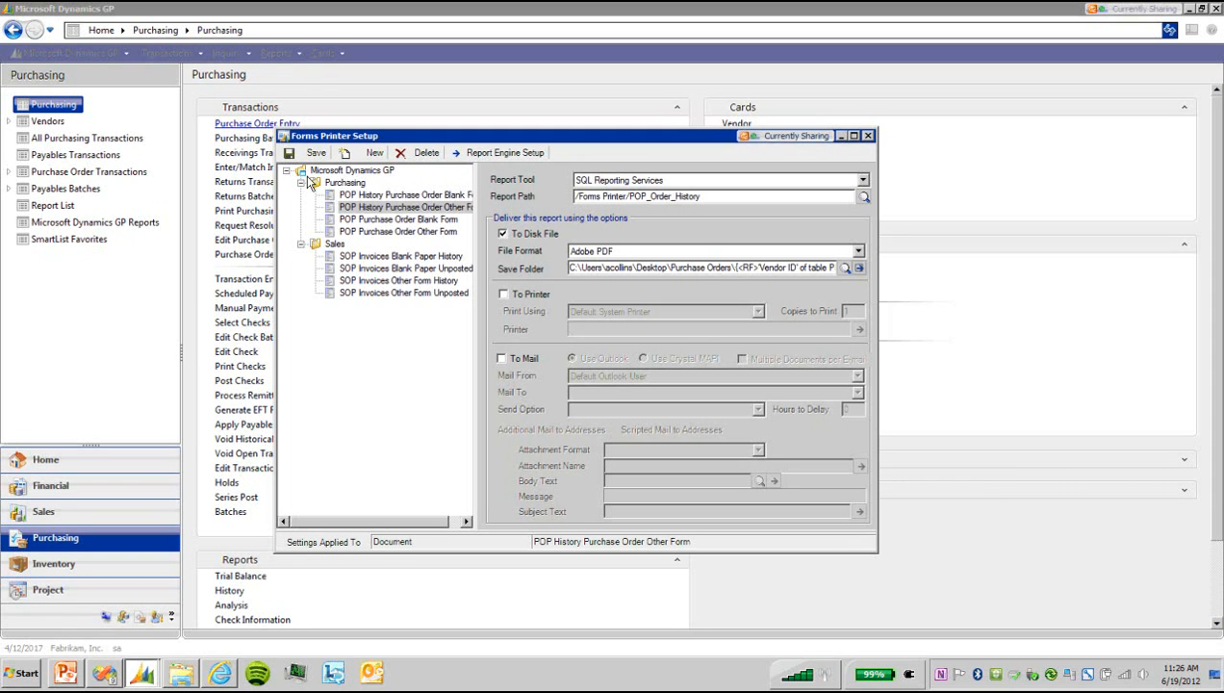
pyautogui.click(306, 158)
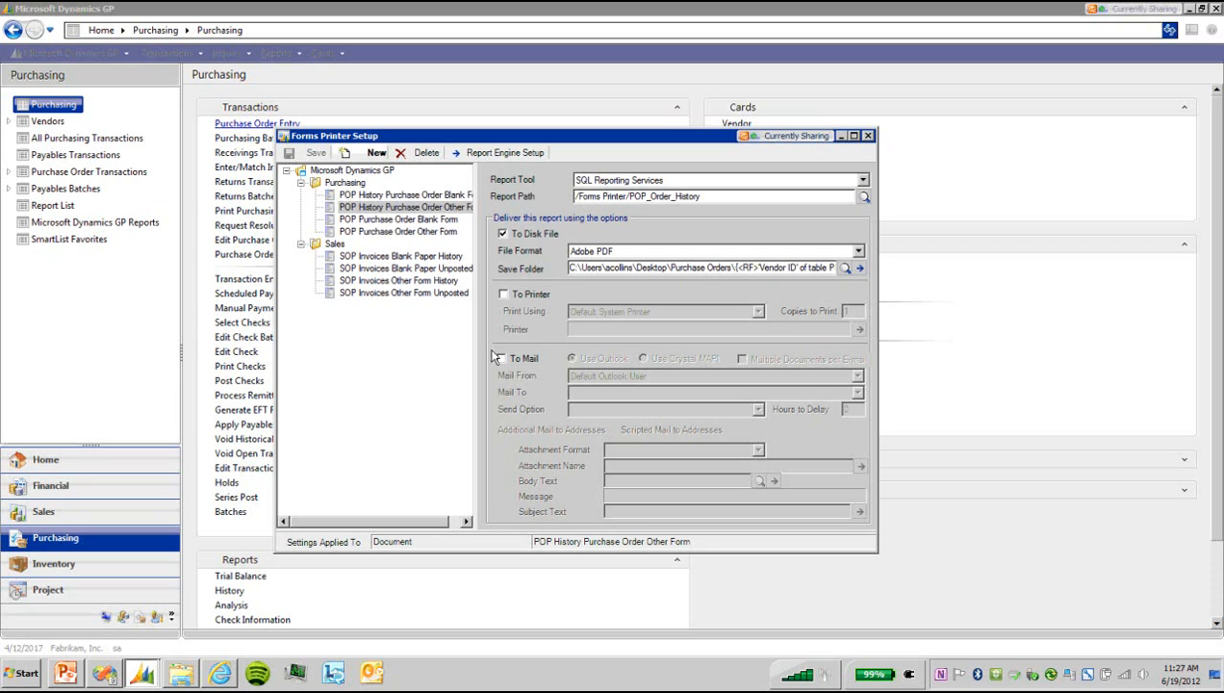
# Review the delivery settings of the SOP invoice report definitions in the Sales folder.
pyautogui.click(394, 280)
pyautogui.click(394, 269)
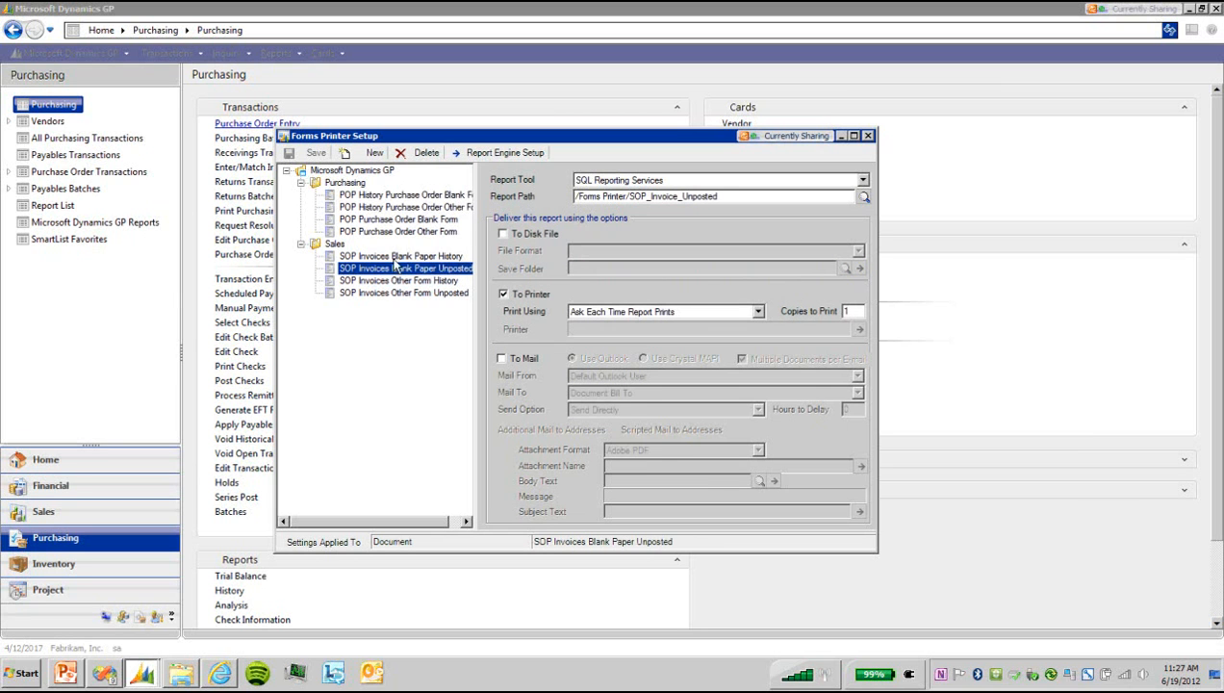
pyautogui.click(394, 256)
pyautogui.click(394, 294)
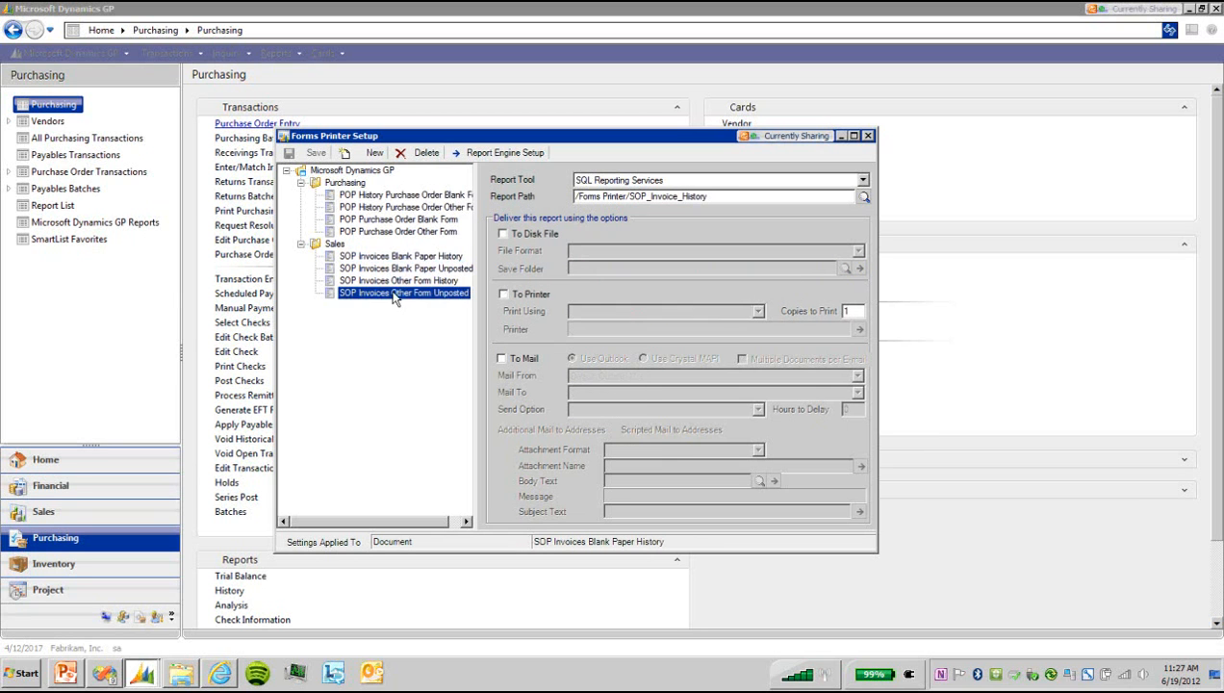
# Switch SOP Invoices Other Form History from printer to mail delivery and allow multiple documents per e-mail.
pyautogui.click(390, 282)
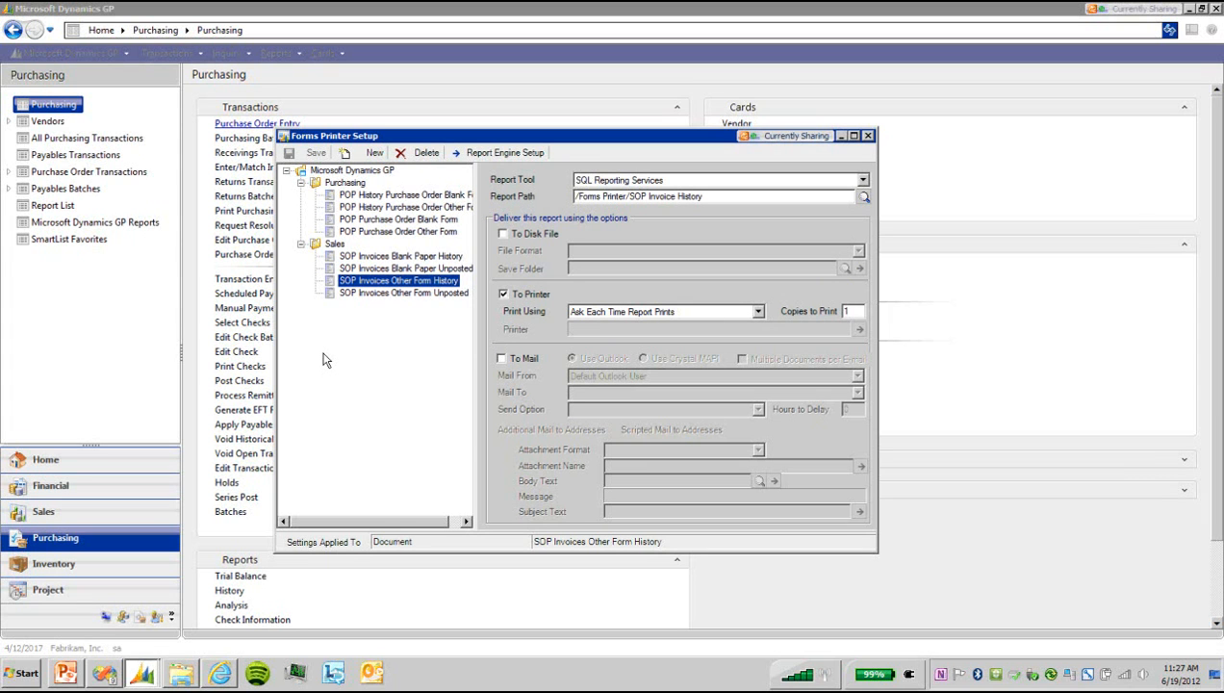
pyautogui.click(500, 358)
pyautogui.click(502, 293)
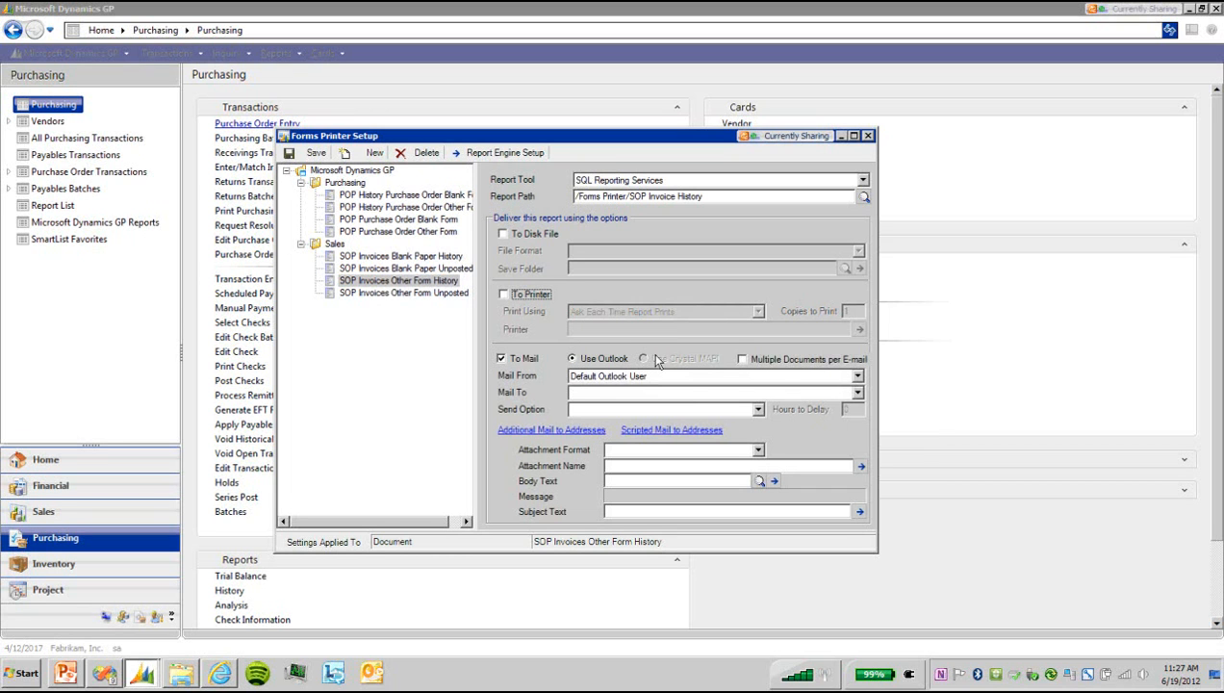
pyautogui.click(753, 362)
# Set the invoice e-mail's sender to Default Outlook User and its recipient to Document Bill To.
pyautogui.click(857, 377)
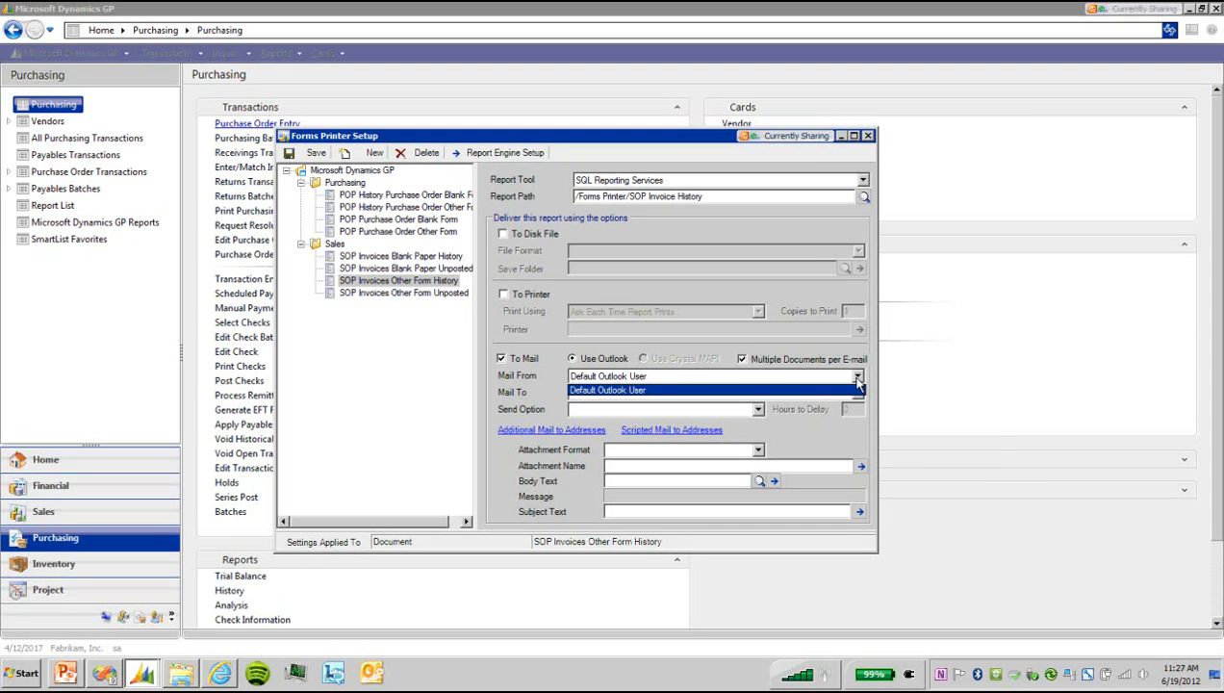
pyautogui.click(857, 382)
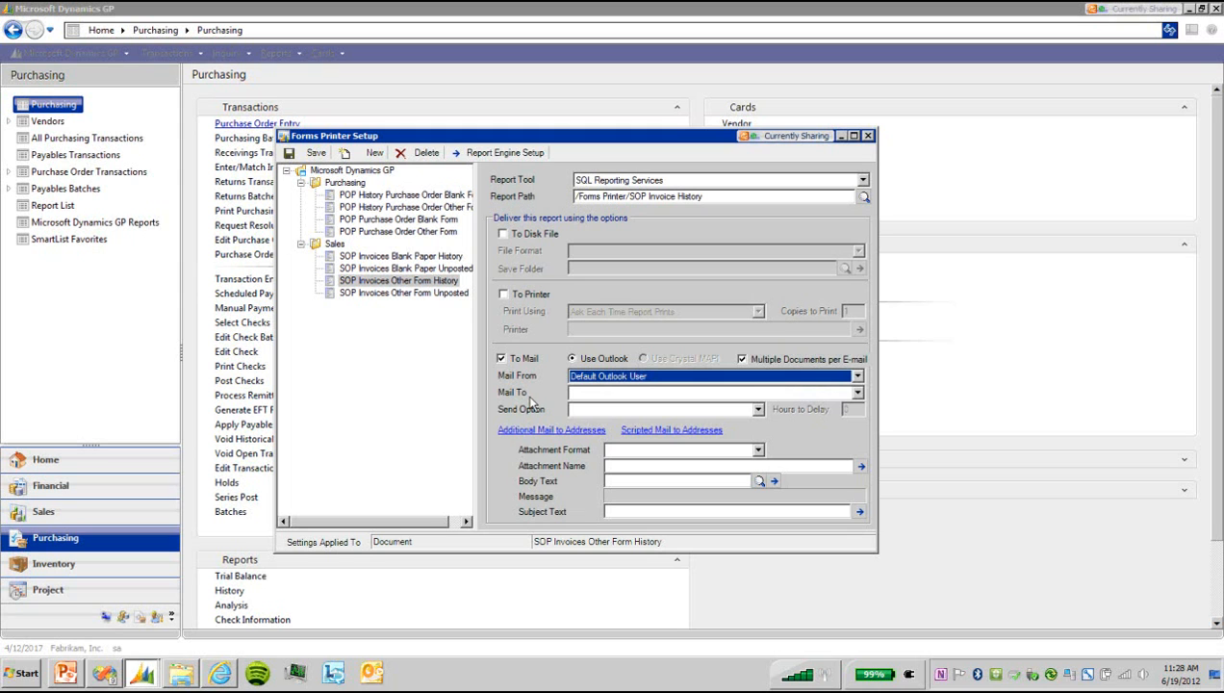
pyautogui.click(856, 393)
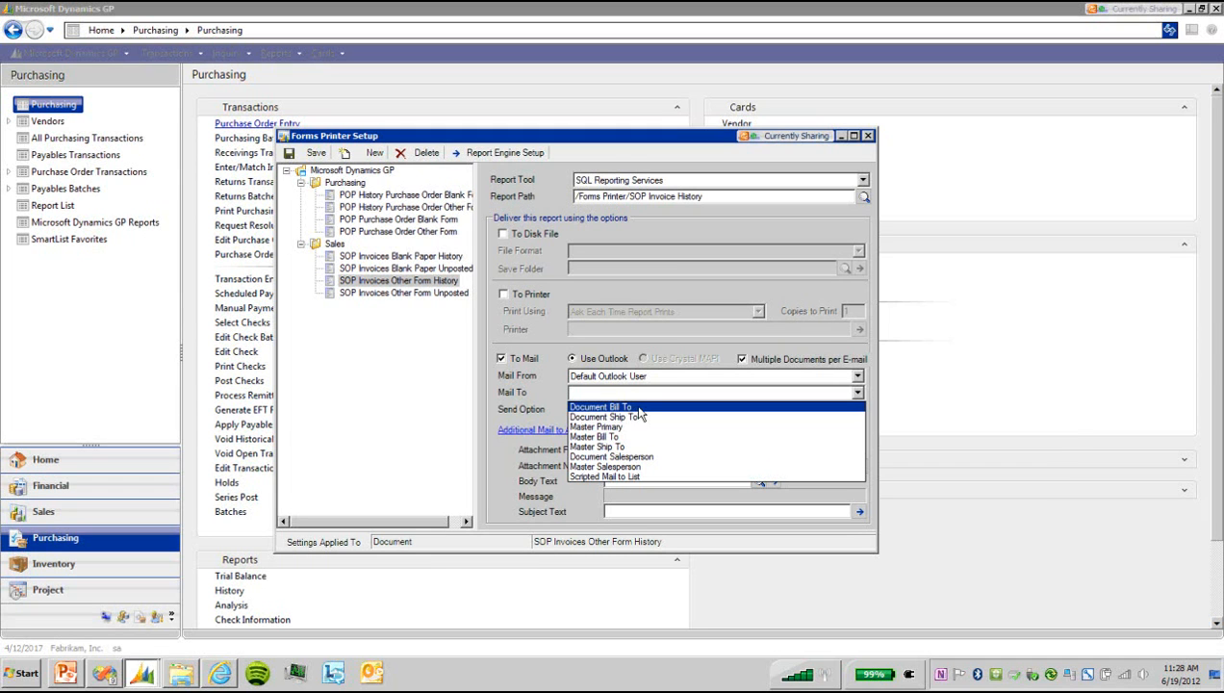
pyautogui.click(639, 410)
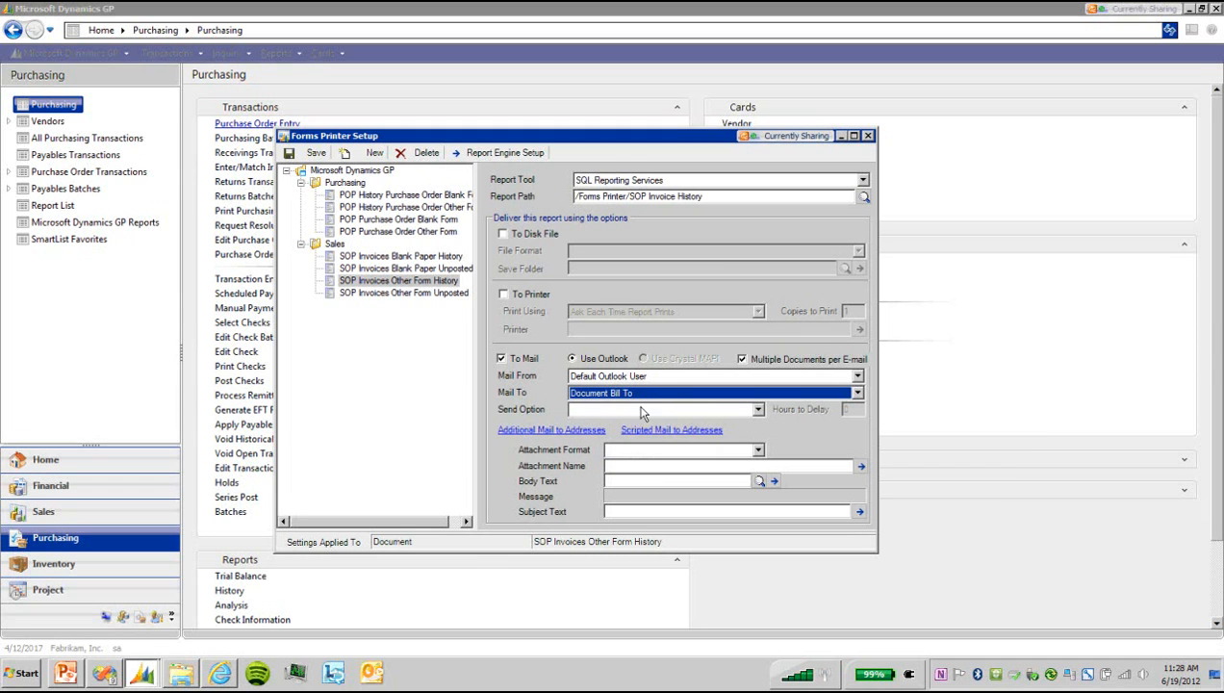
# Set the invoice e-mail's send option to Send Directly and its attachment format to Adobe PDF.
pyautogui.click(759, 410)
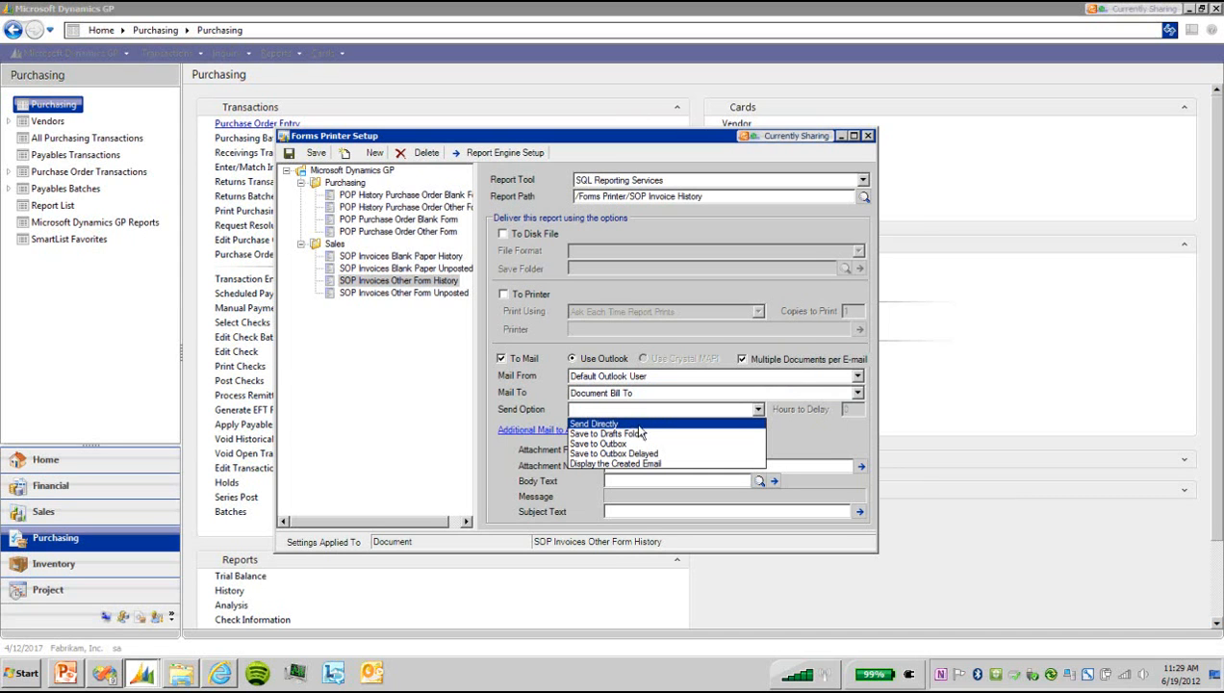
pyautogui.press('Down')
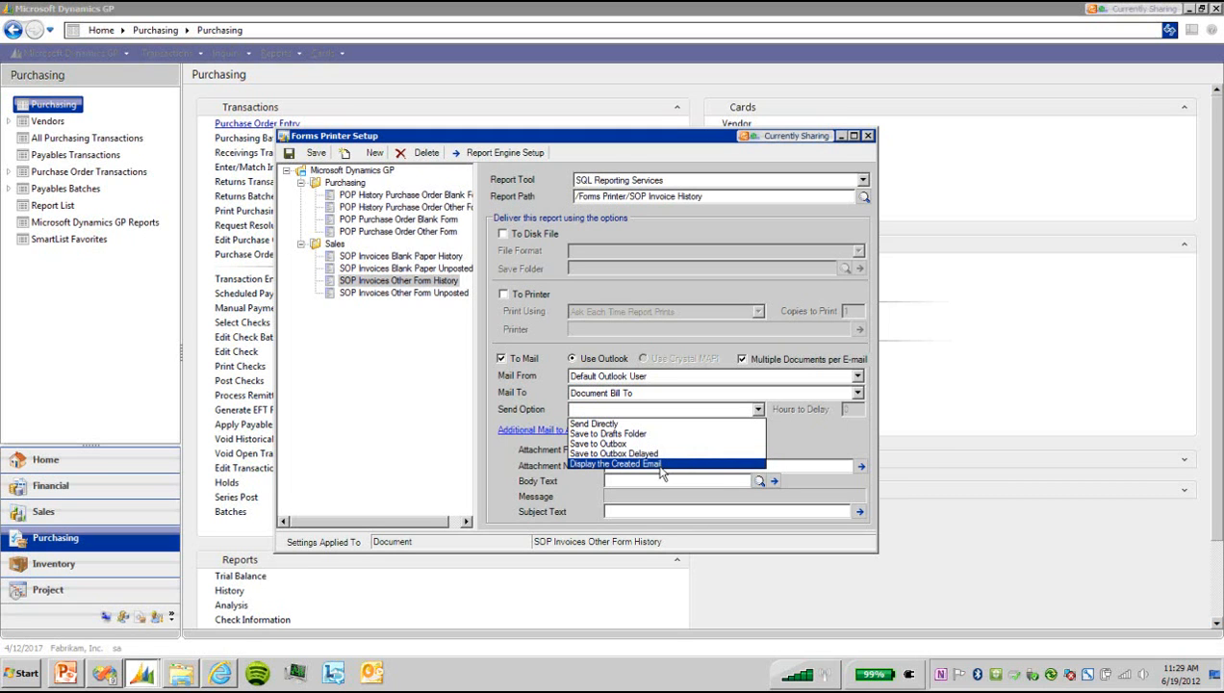
pyautogui.click(610, 424)
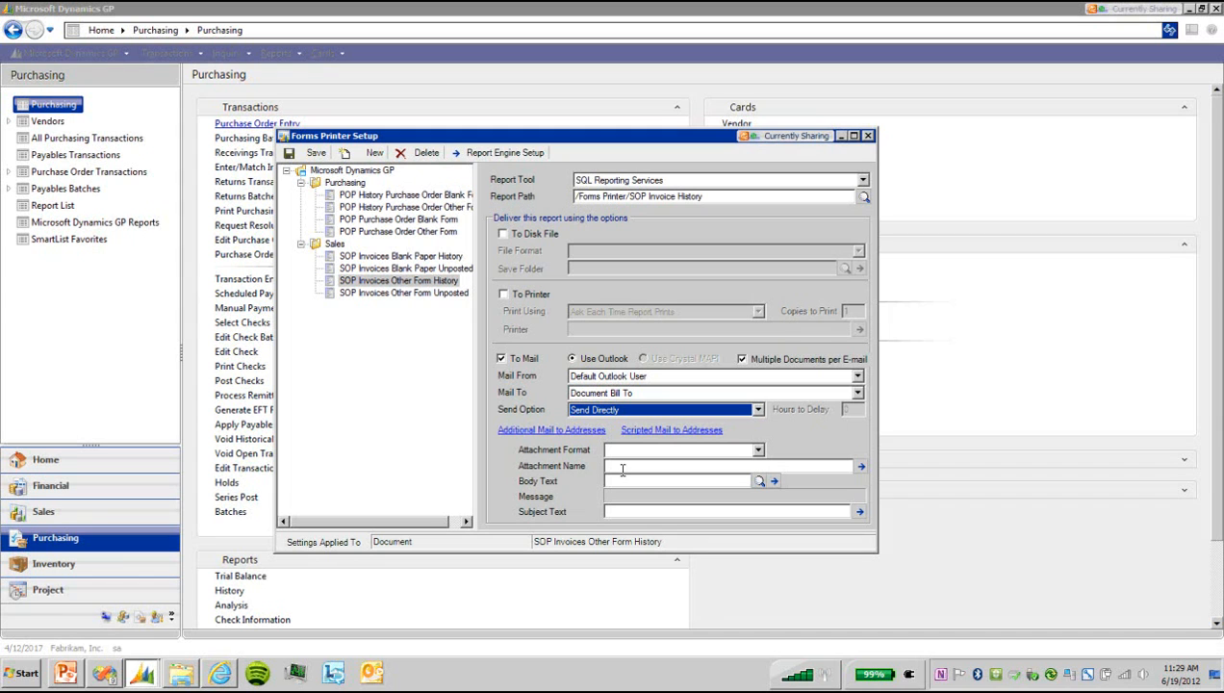
pyautogui.click(758, 451)
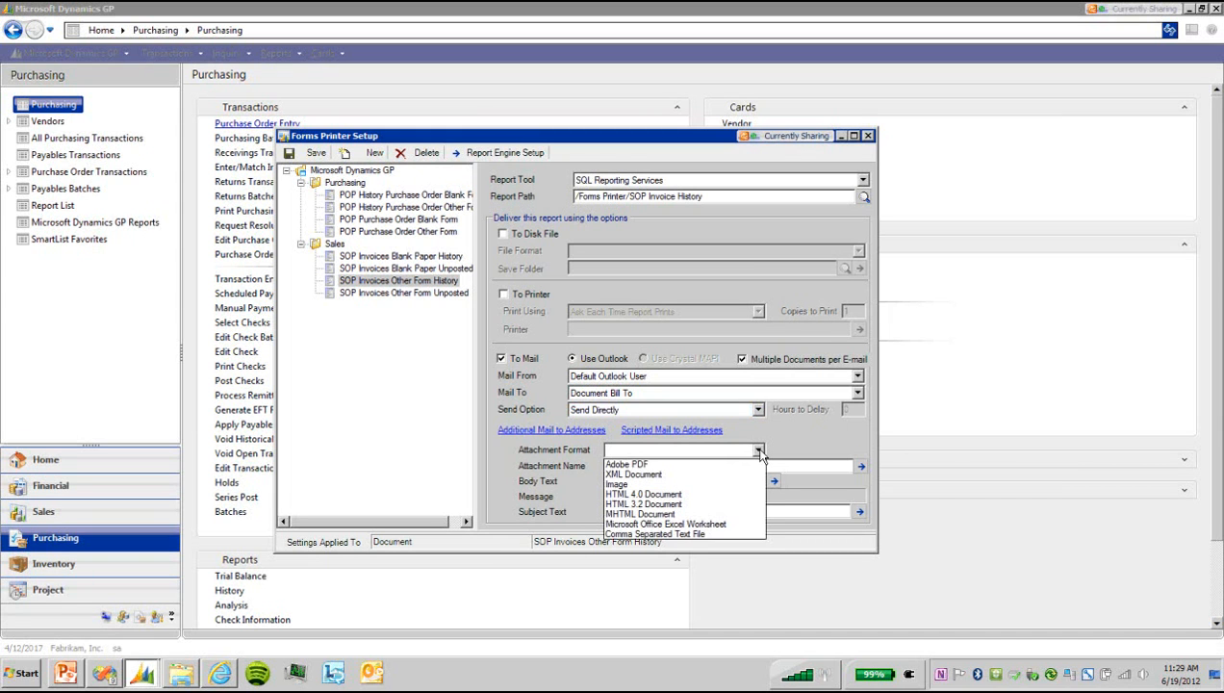
pyautogui.click(656, 466)
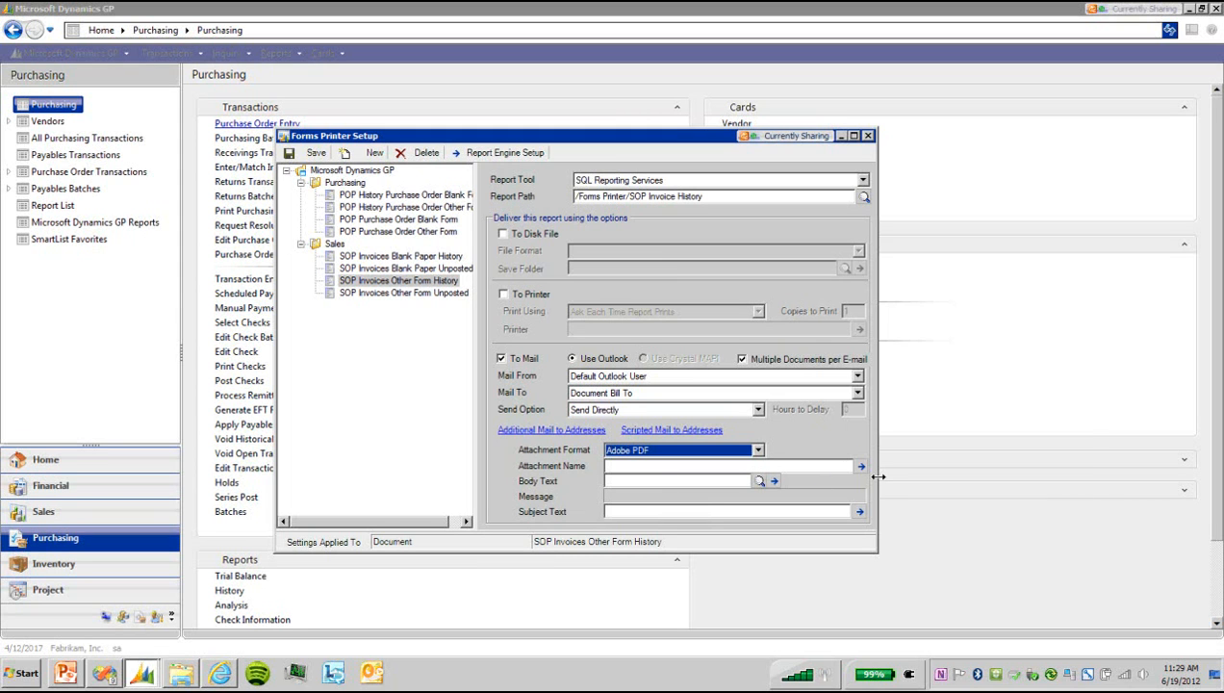
# Build the invoice e-mail's attachment name from the SOP Number field of Sales Transaction History.
pyautogui.click(787, 465)
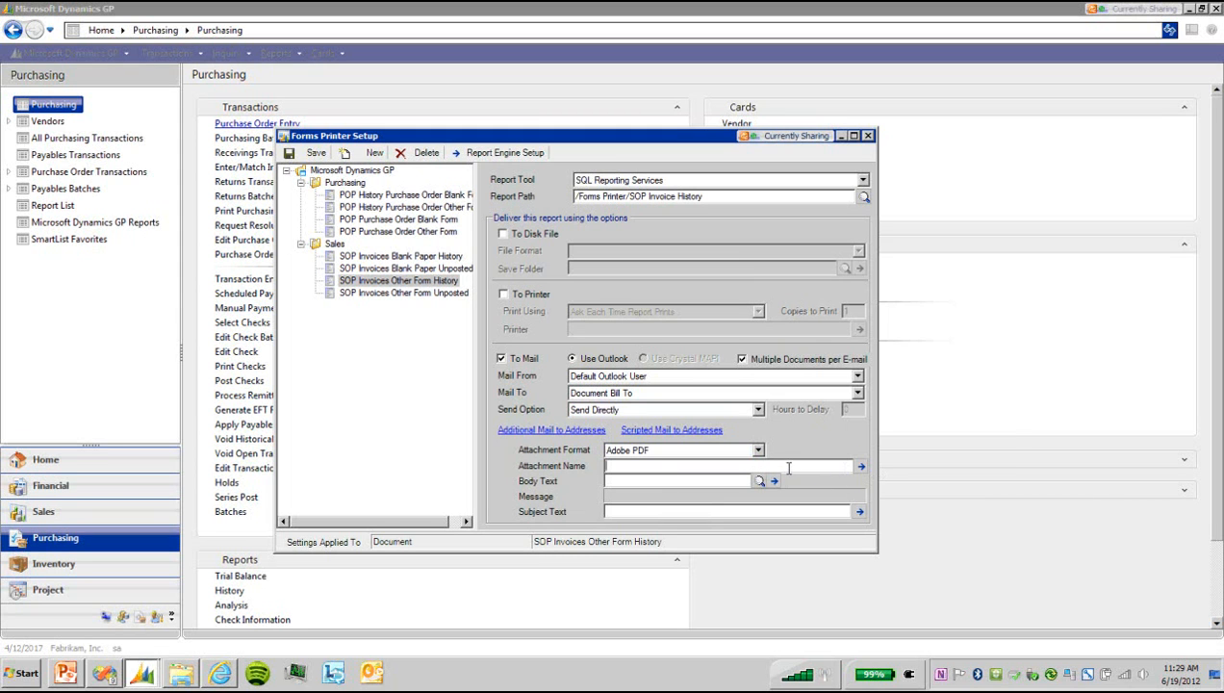
pyautogui.click(860, 467)
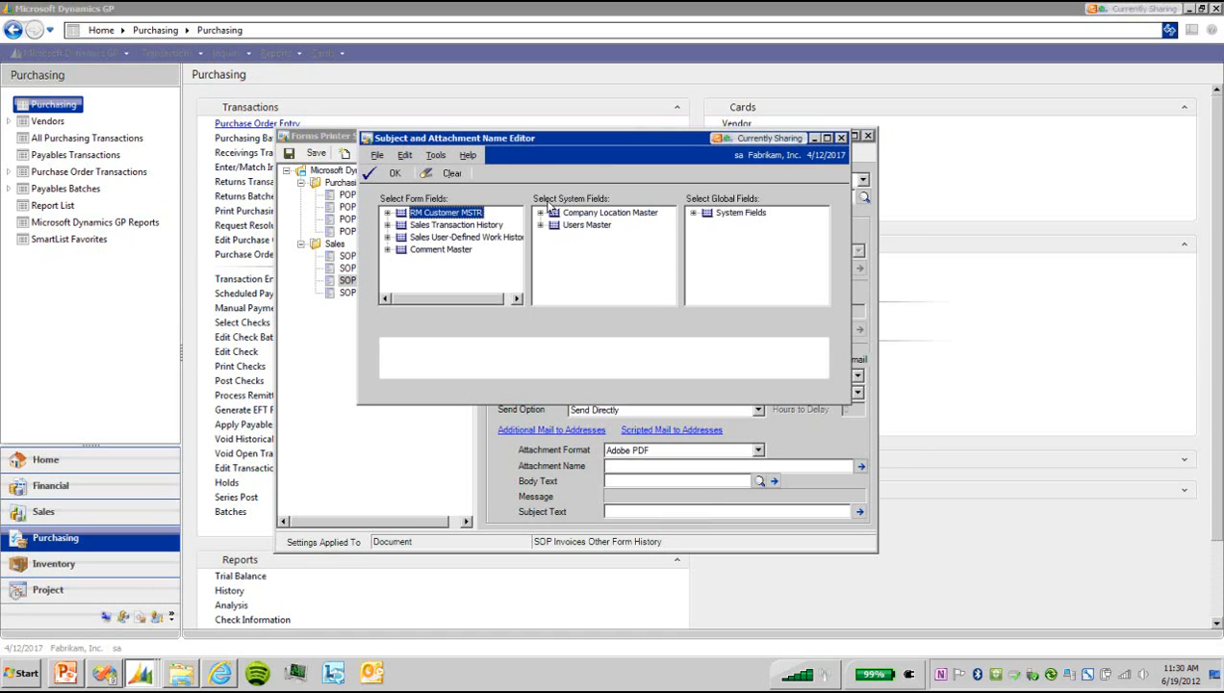
pyautogui.click(387, 225)
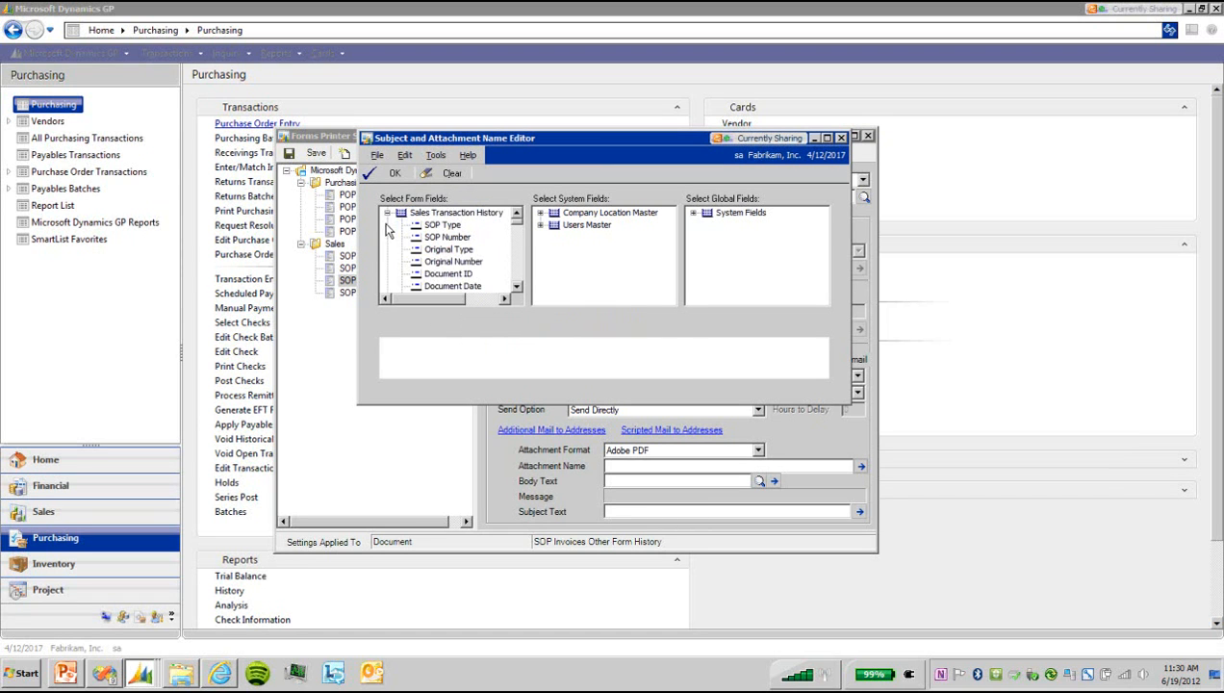
pyautogui.click(449, 239)
pyautogui.doubleClick(448, 238)
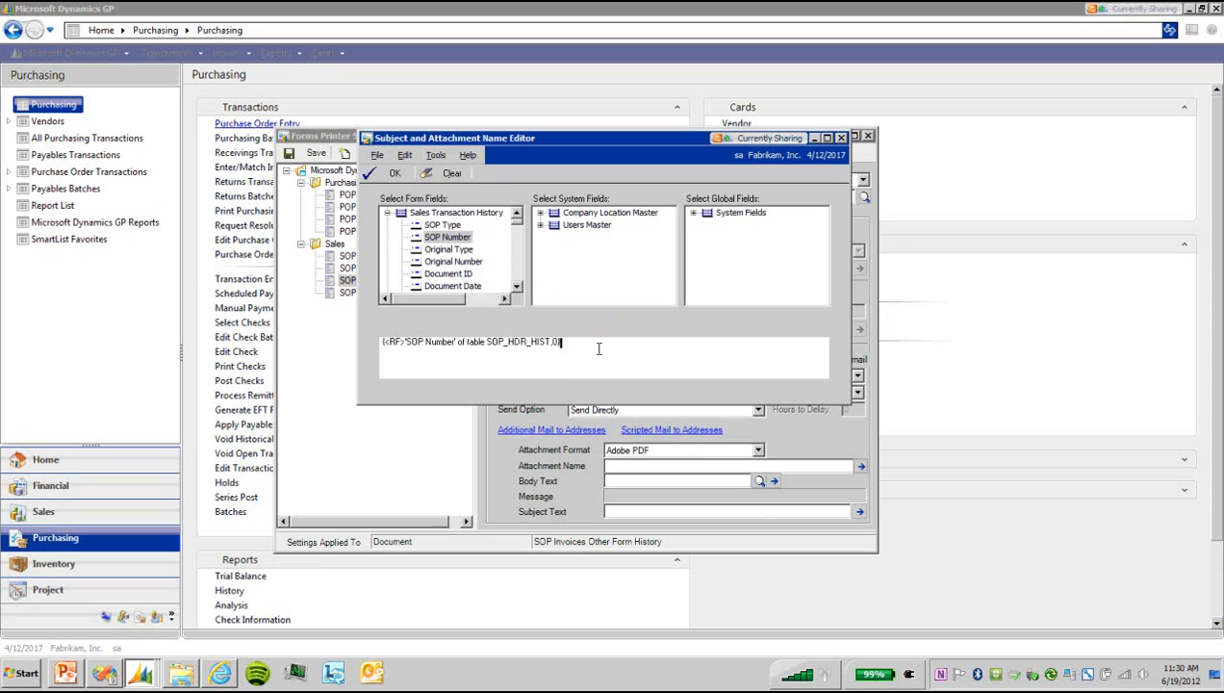
pyautogui.click(371, 172)
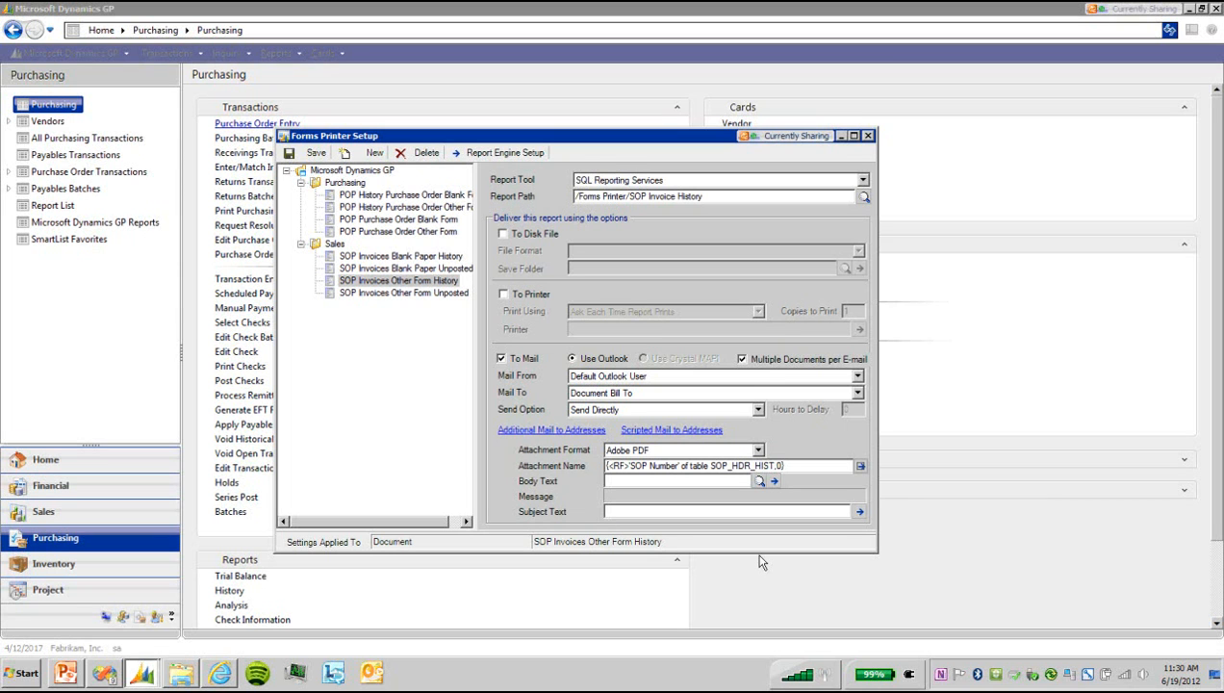
# Use the existing INVOICE message, Message for Invoices, as the e-mail's body text.
pyautogui.click(759, 481)
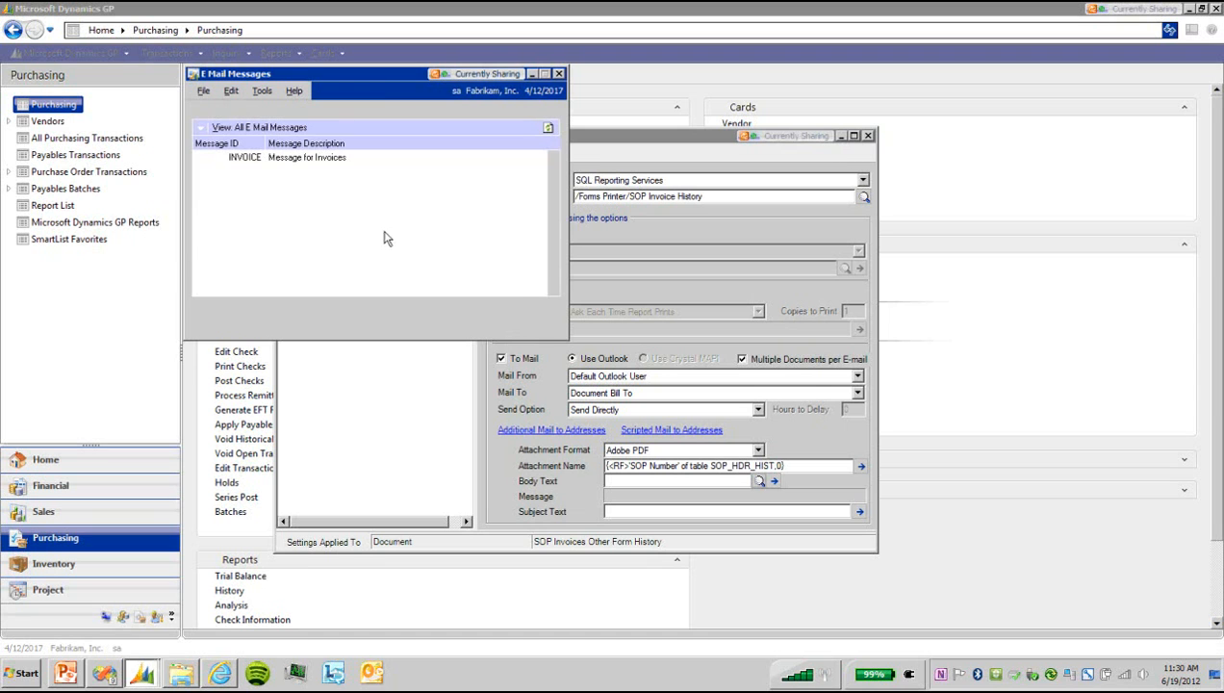
pyautogui.click(268, 163)
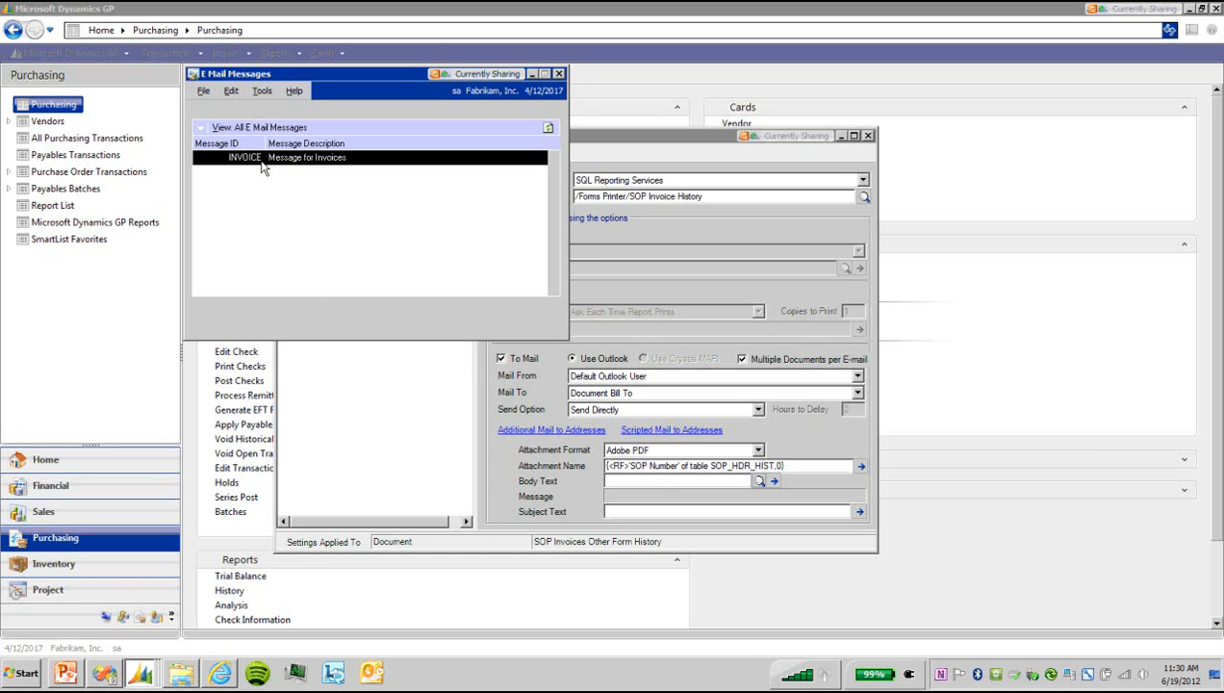
pyautogui.doubleClick(262, 165)
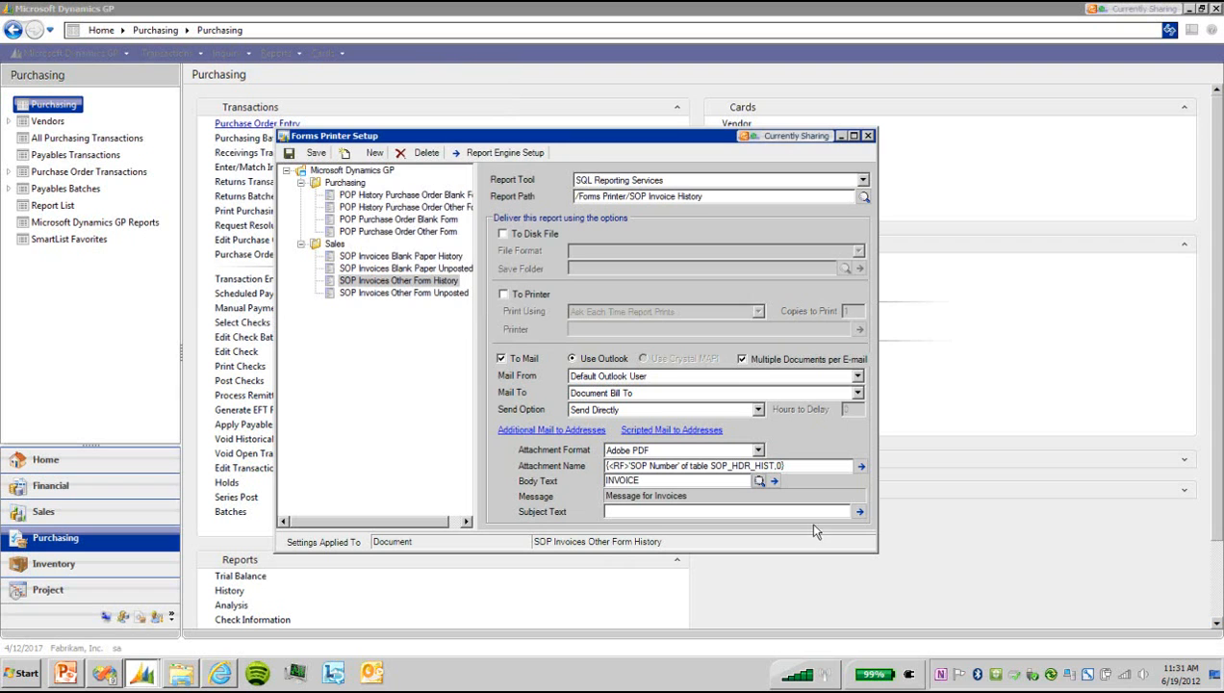
# Start the e-mail's subject text with "Dear" followed by the Customer Name field from RM Customer MSTR.
pyautogui.click(859, 514)
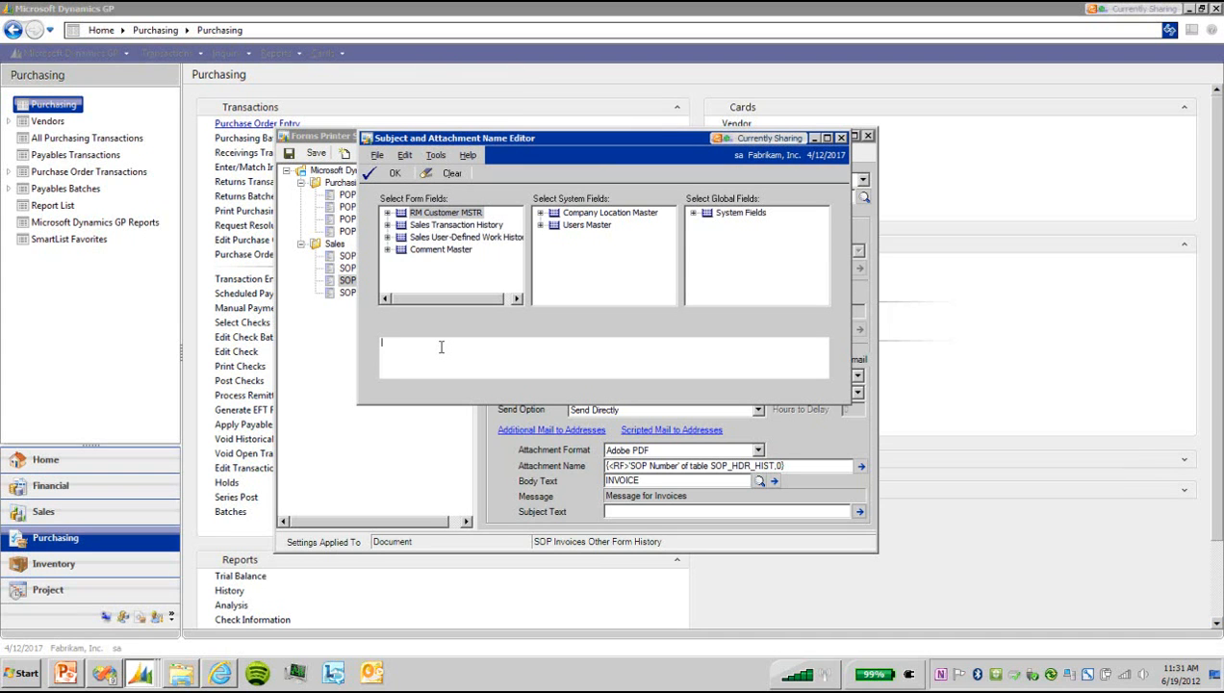
pyautogui.write('Dear Customer')
pyautogui.press('BackSpace')
pyautogui.press('BackSpace')
pyautogui.press('BackSpace')
pyautogui.press('BackSpace')
pyautogui.press('BackSpace')
pyautogui.press('BackSpace')
pyautogui.press('BackSpace')
pyautogui.press('BackSpace')
pyautogui.click(387, 214)
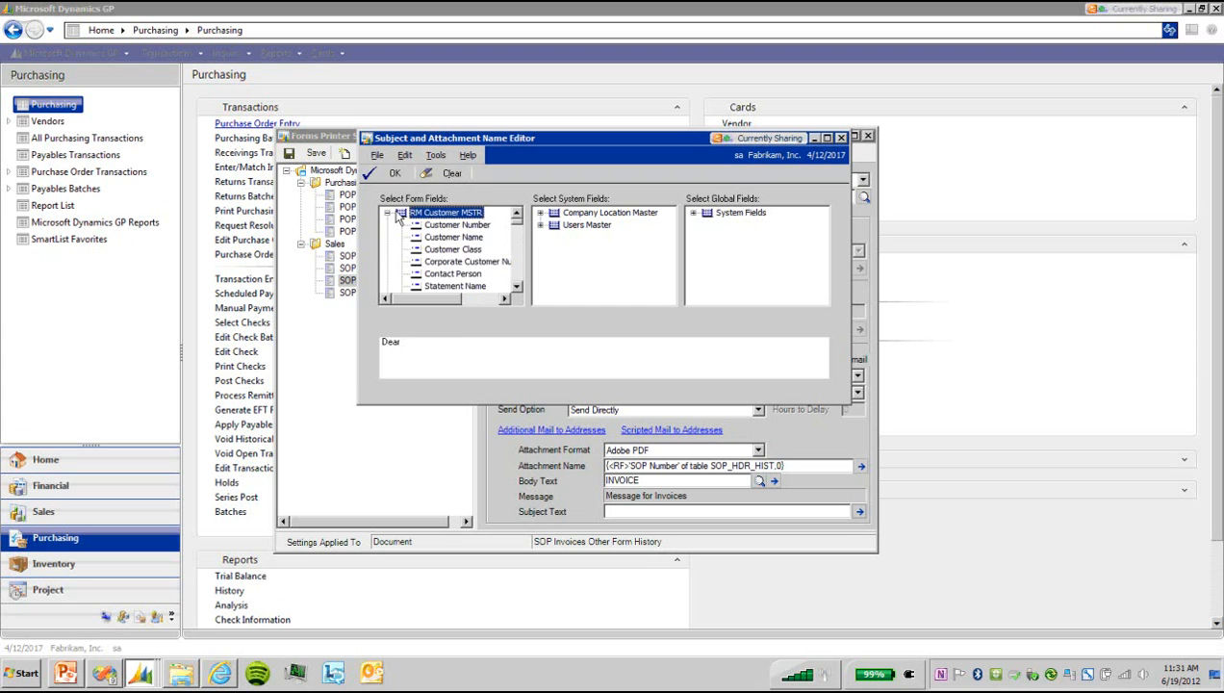
pyautogui.doubleClick(453, 237)
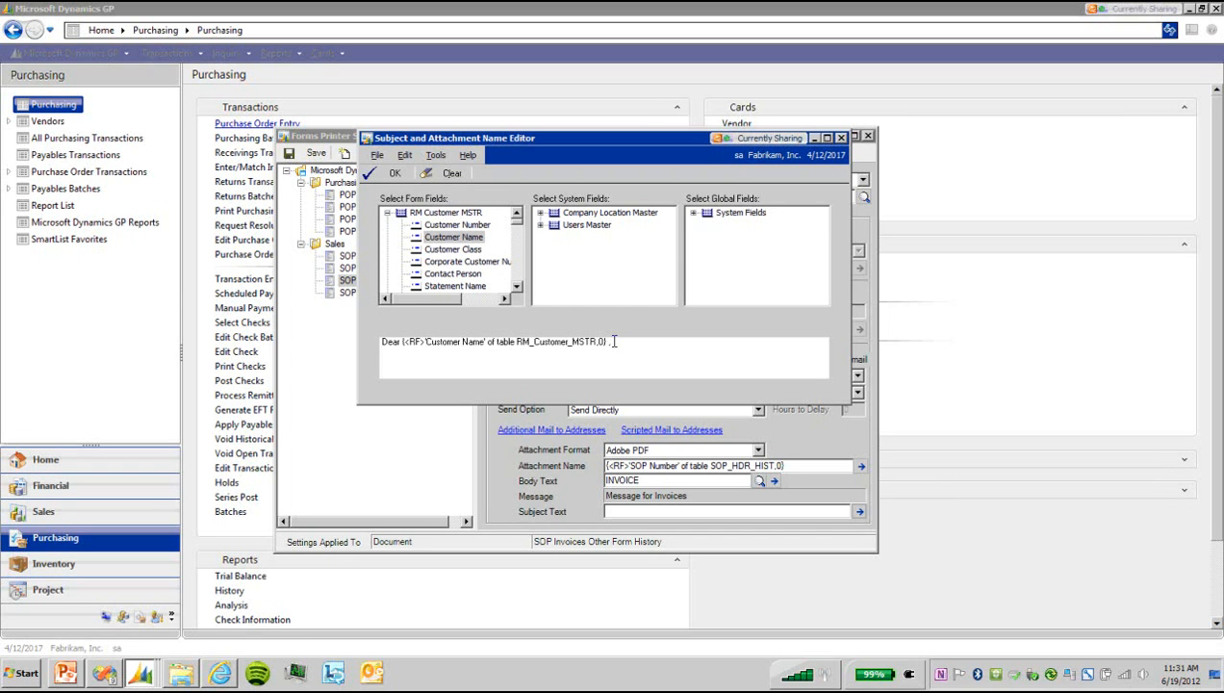
# Complete the subject with "Thank you for your order. Please see attached Invoice." and "Thank, Fabrikam, Inc.", and save and close the setup.
pyautogui.write('Tha')
pyautogui.write('you for your order. Please see attached In')
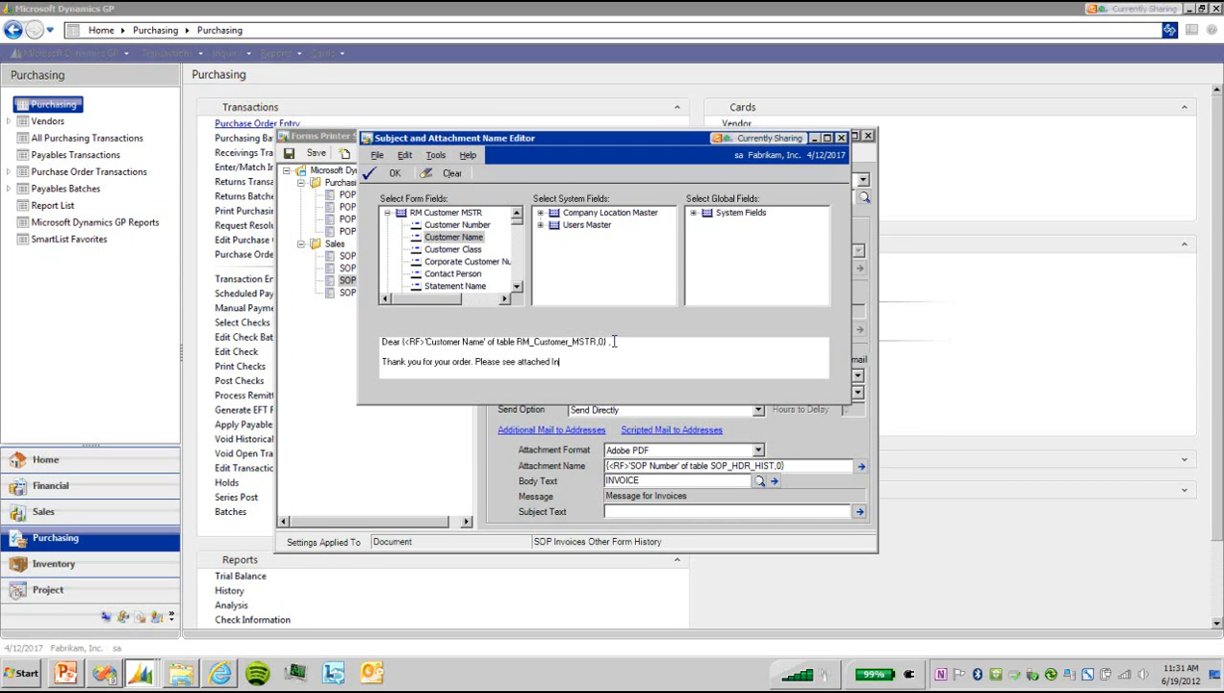
pyautogui.write('voice.')
pyautogui.press('Return')
pyautogui.press('Return')
pyautogui.write('Thank')
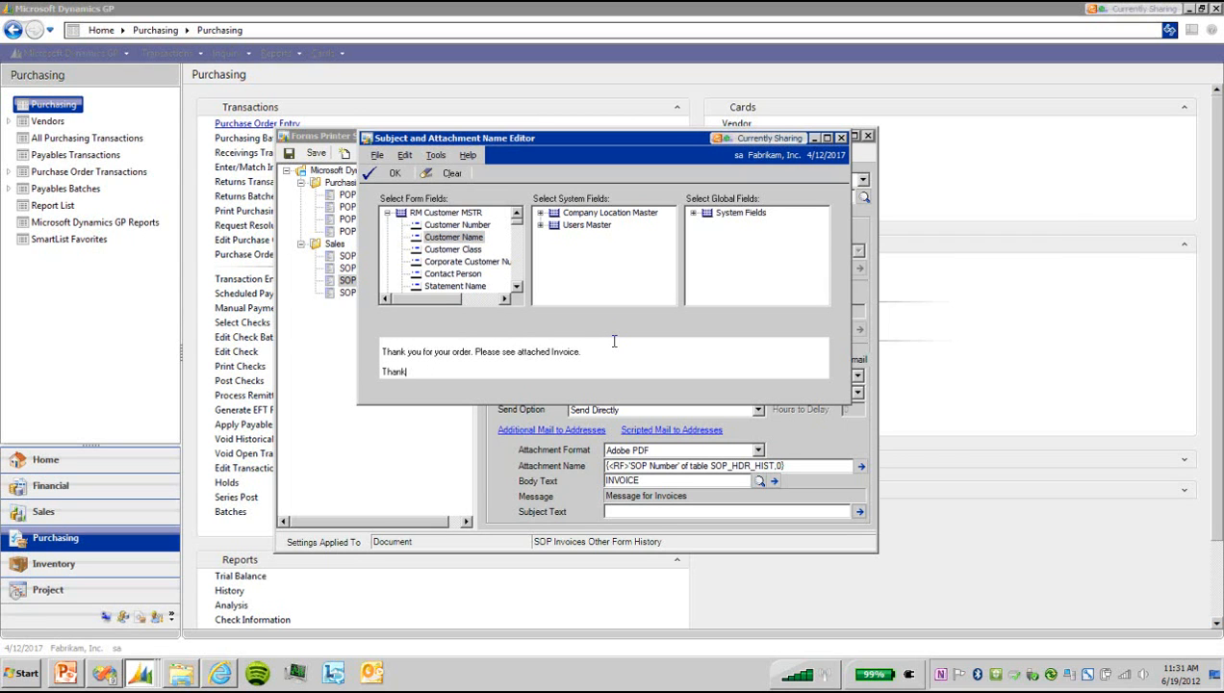
pyautogui.write(',')
pyautogui.press('Return')
pyautogui.write('Fabrikam, Inc.')
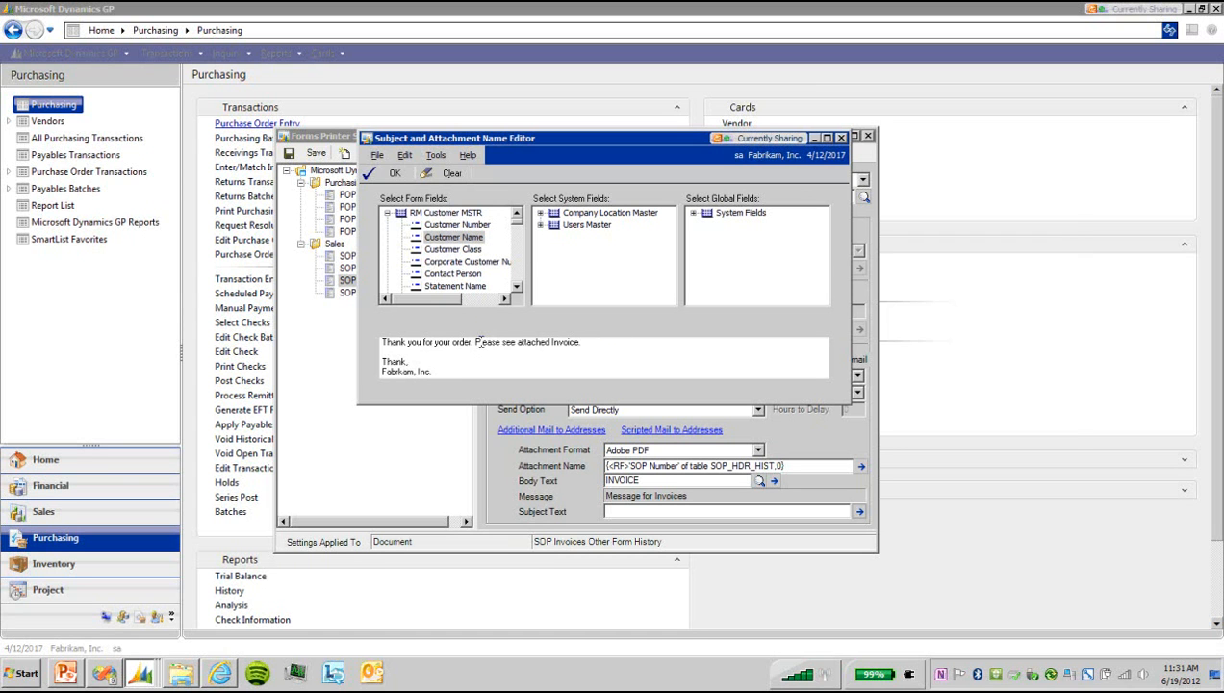
pyautogui.click(390, 173)
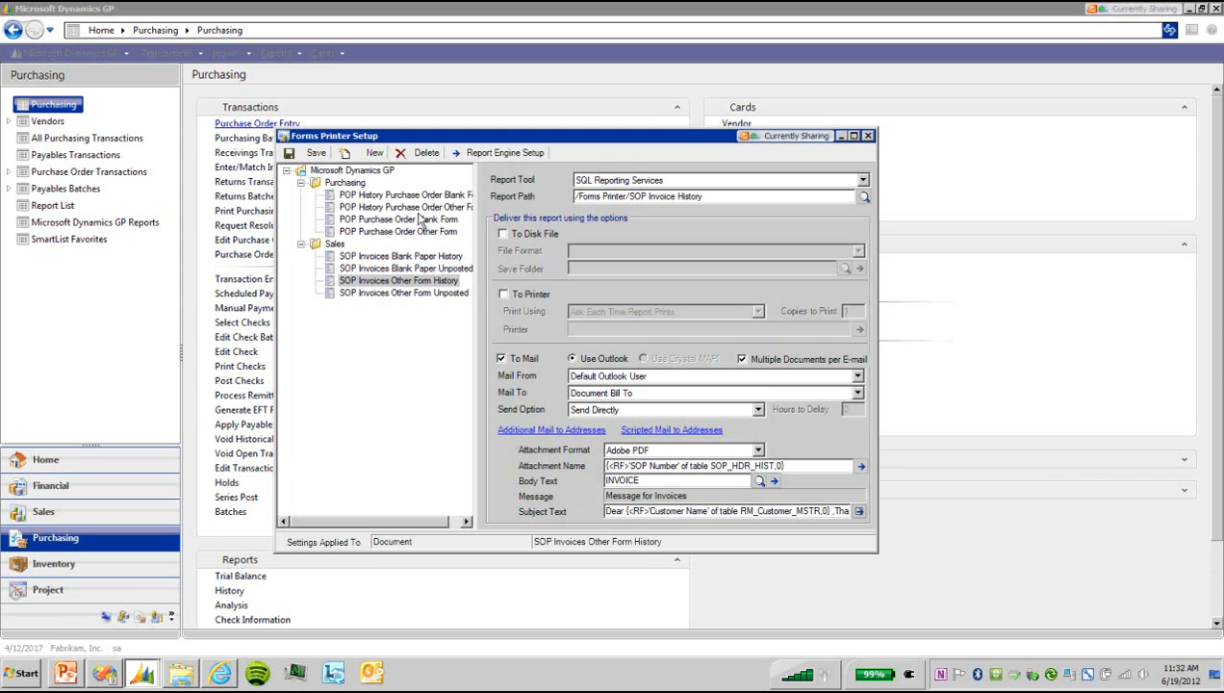
pyautogui.click(289, 154)
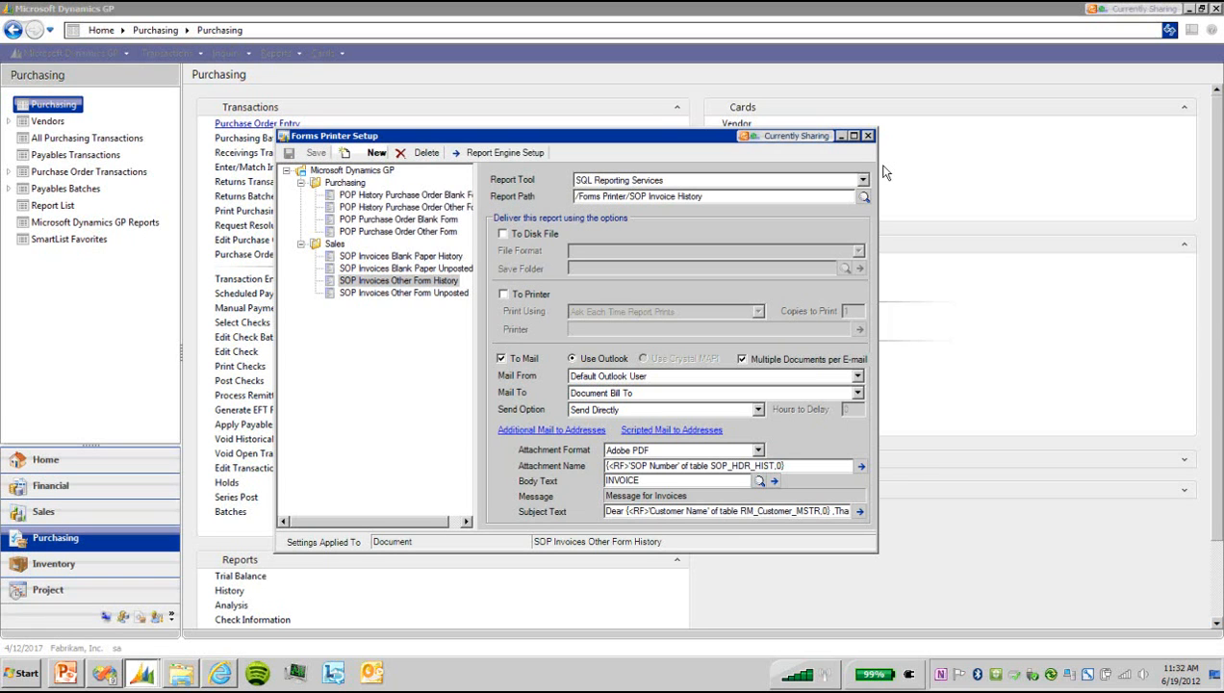
pyautogui.click(868, 136)
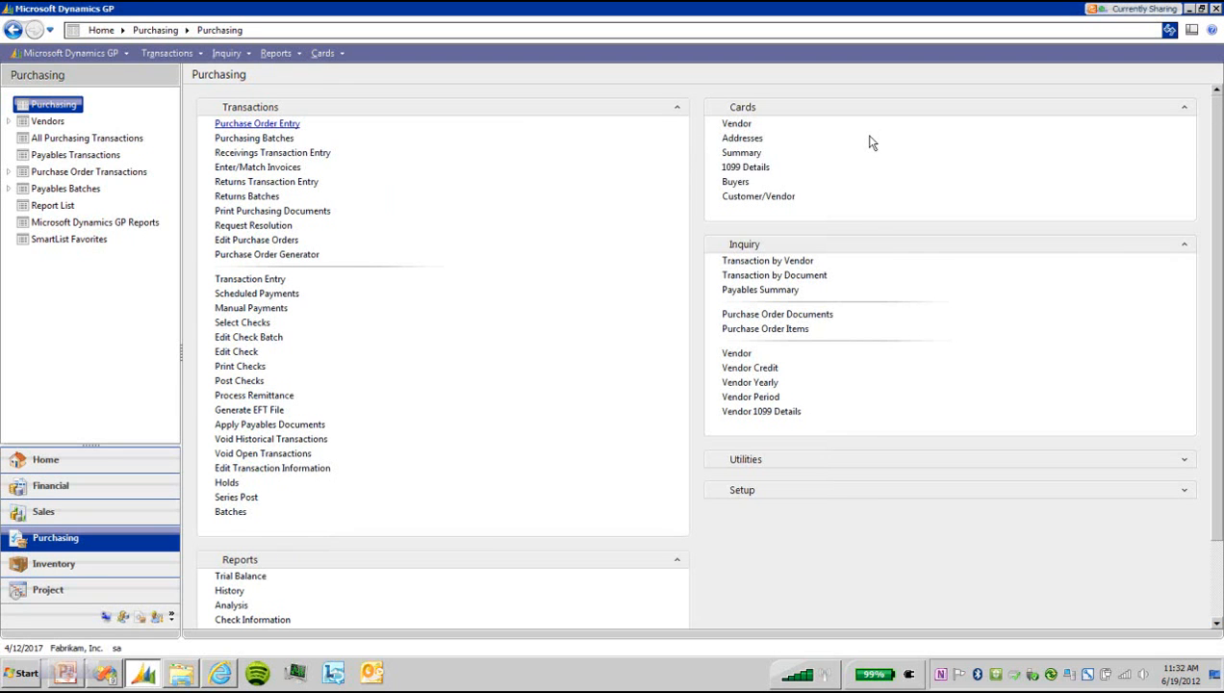
# Open the first purchase order in the lookup, for vendor Advanced Office Systems, in Purchase Order Entry.
pyautogui.click(81, 531)
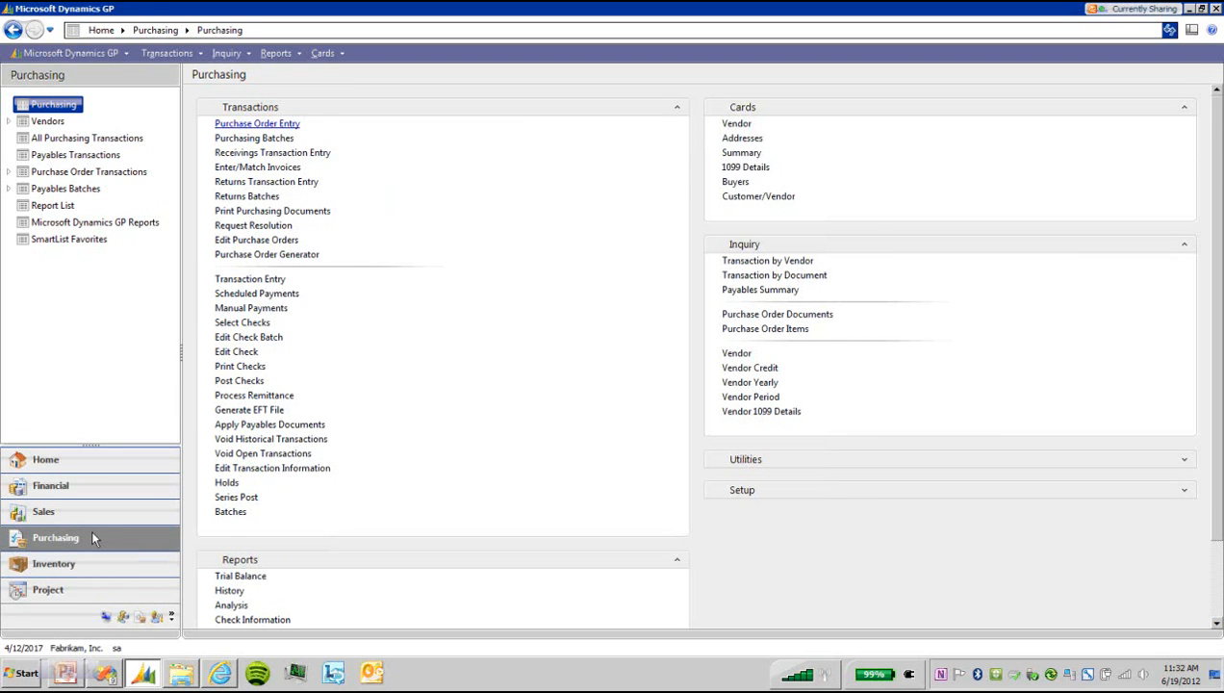
pyautogui.click(287, 126)
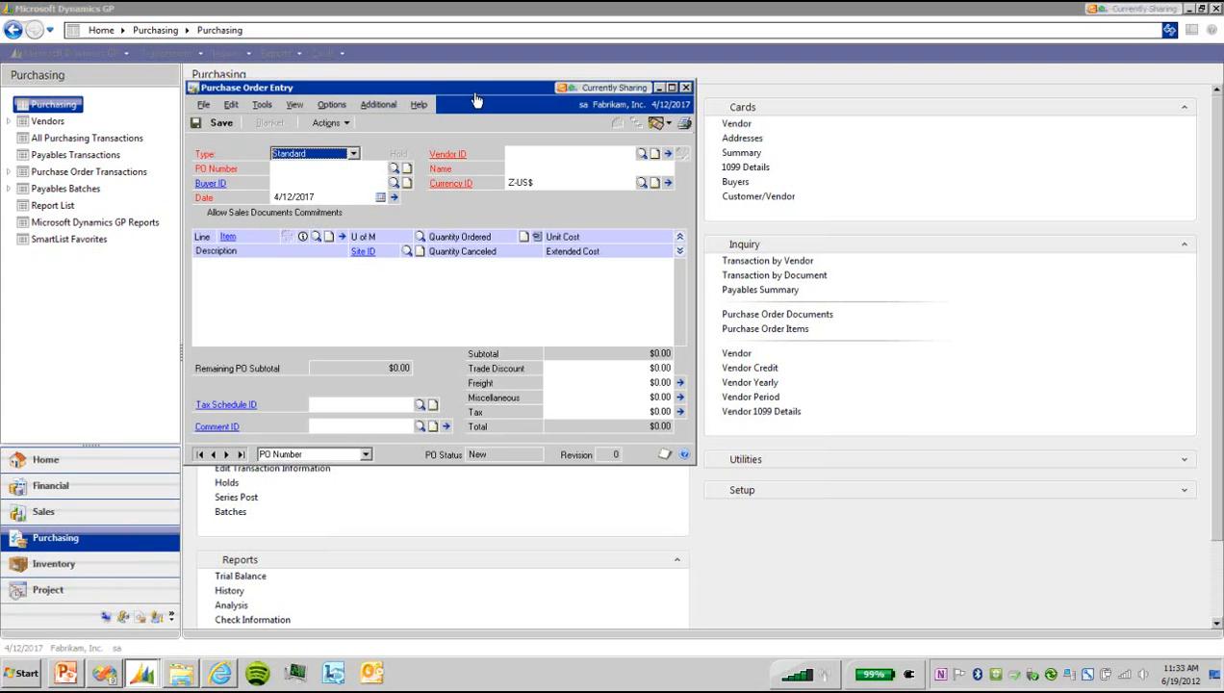
pyautogui.click(393, 169)
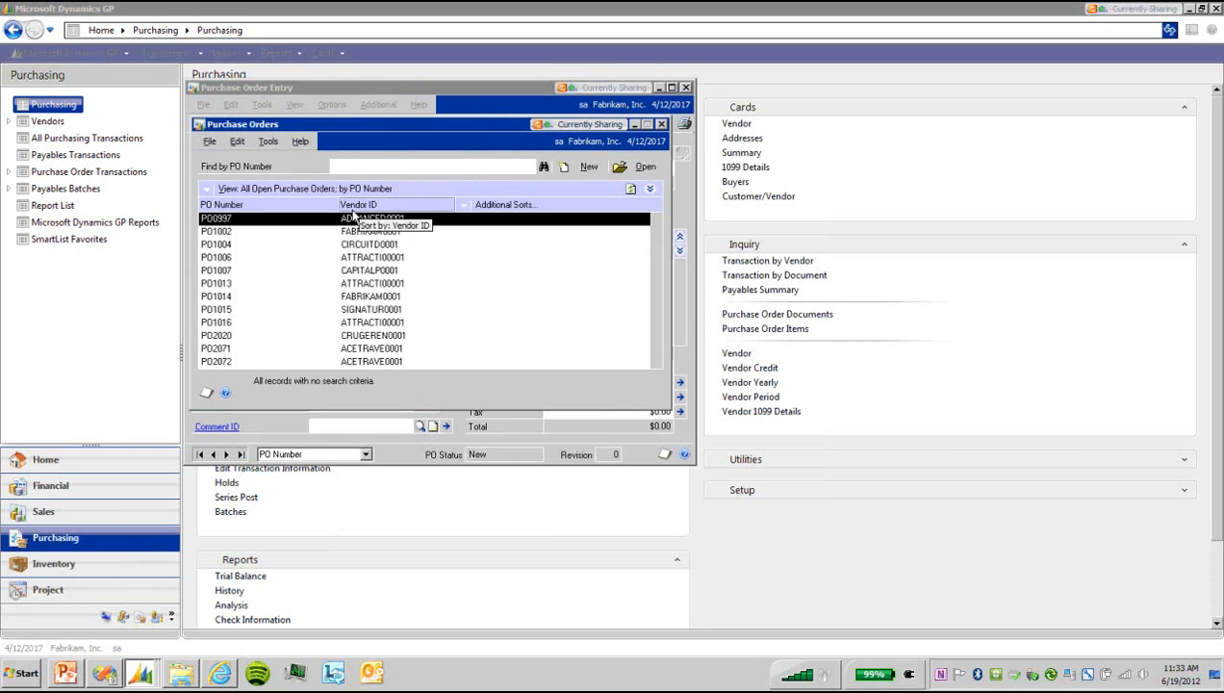
pyautogui.doubleClick(270, 219)
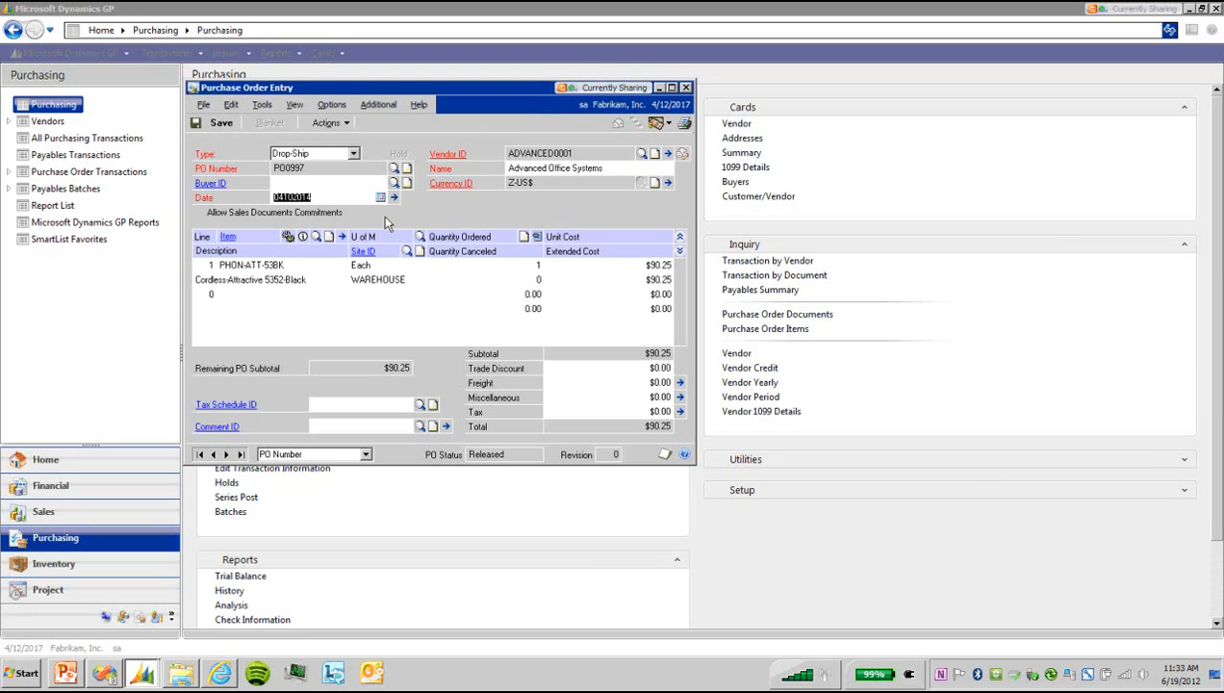
pyautogui.press('Tab')
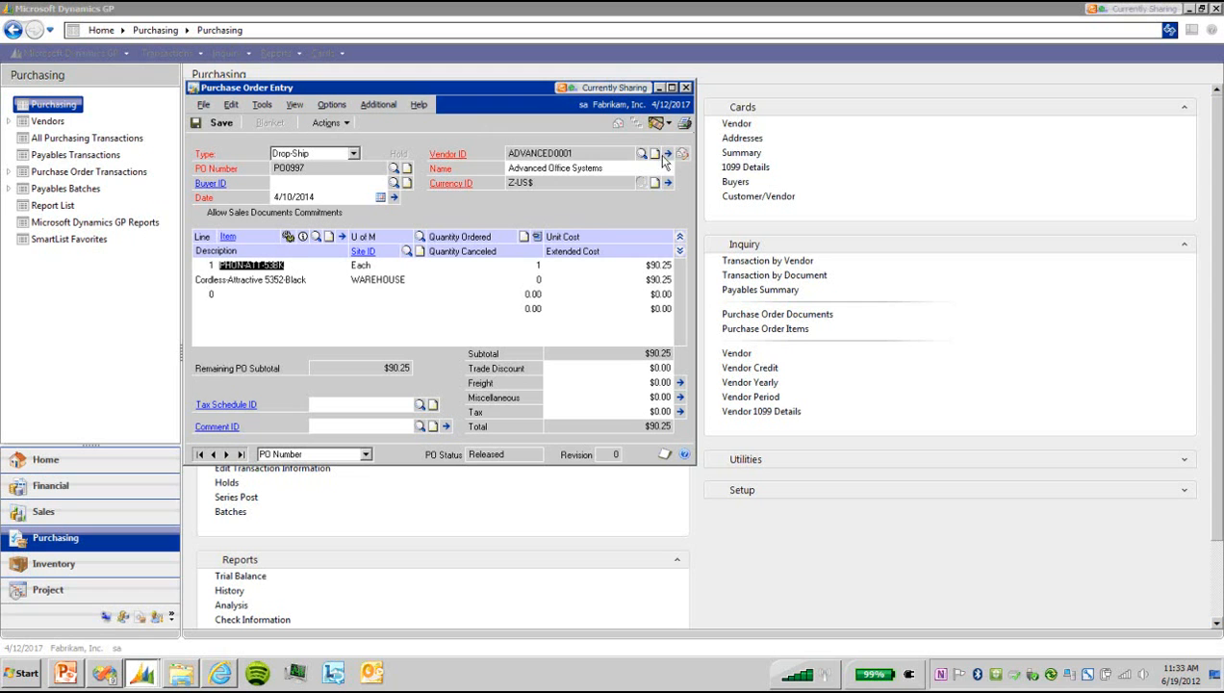
# Try to print the purchase order in Other Form format with Print Document as the destination.
pyautogui.click(685, 124)
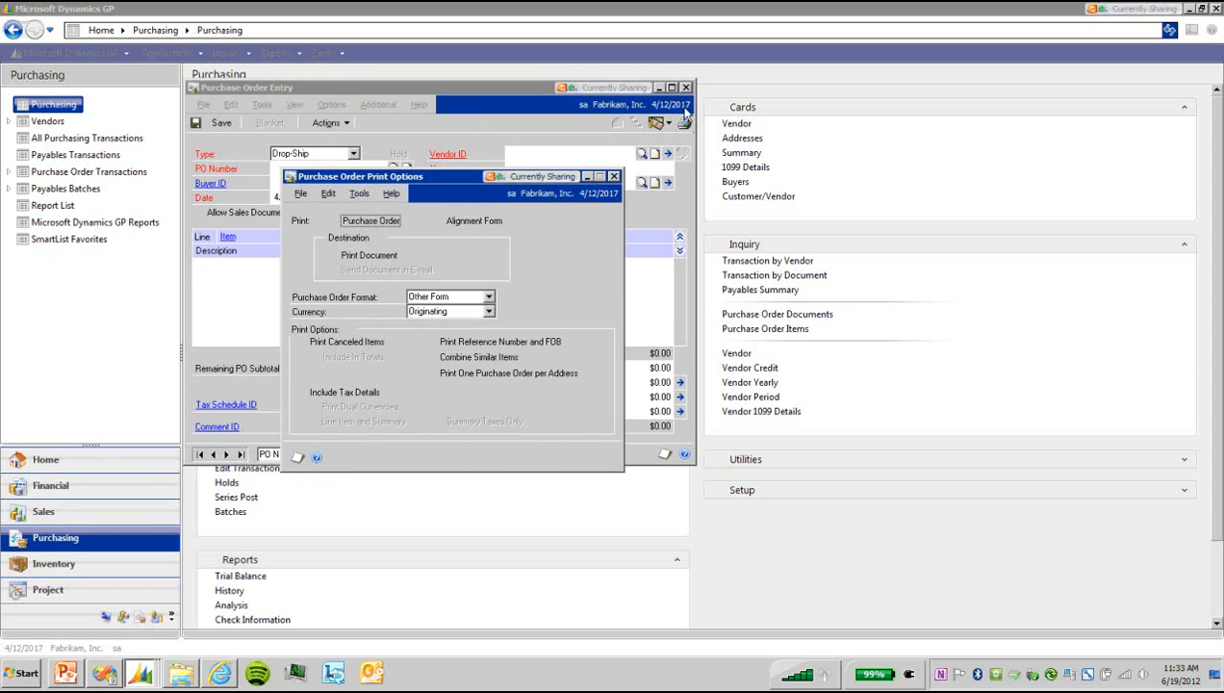
pyautogui.moveTo(424, 177); pyautogui.dragTo(427, 149)
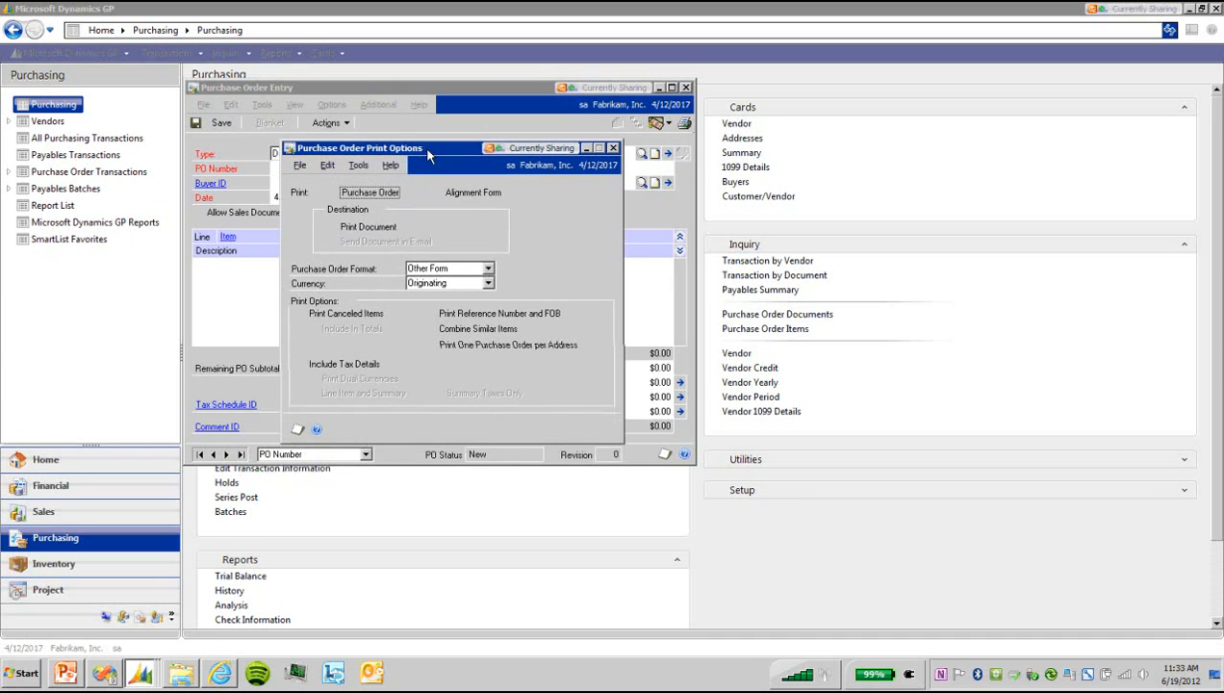
pyautogui.click(334, 233)
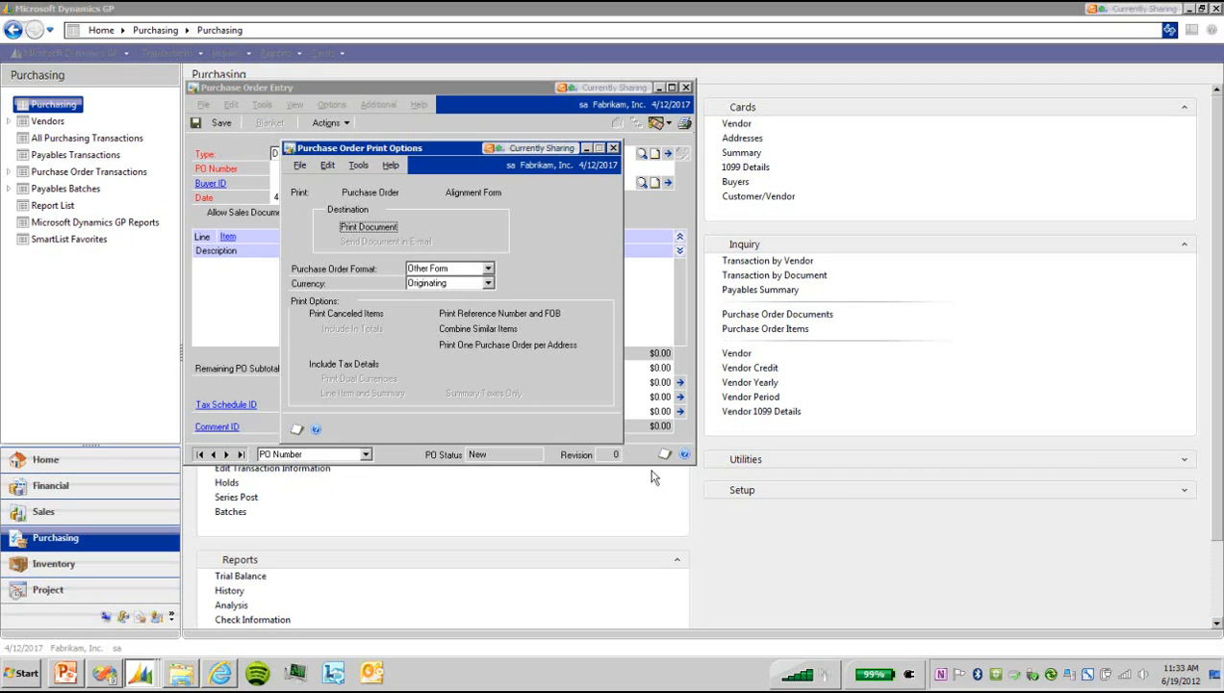
pyautogui.click(564, 428)
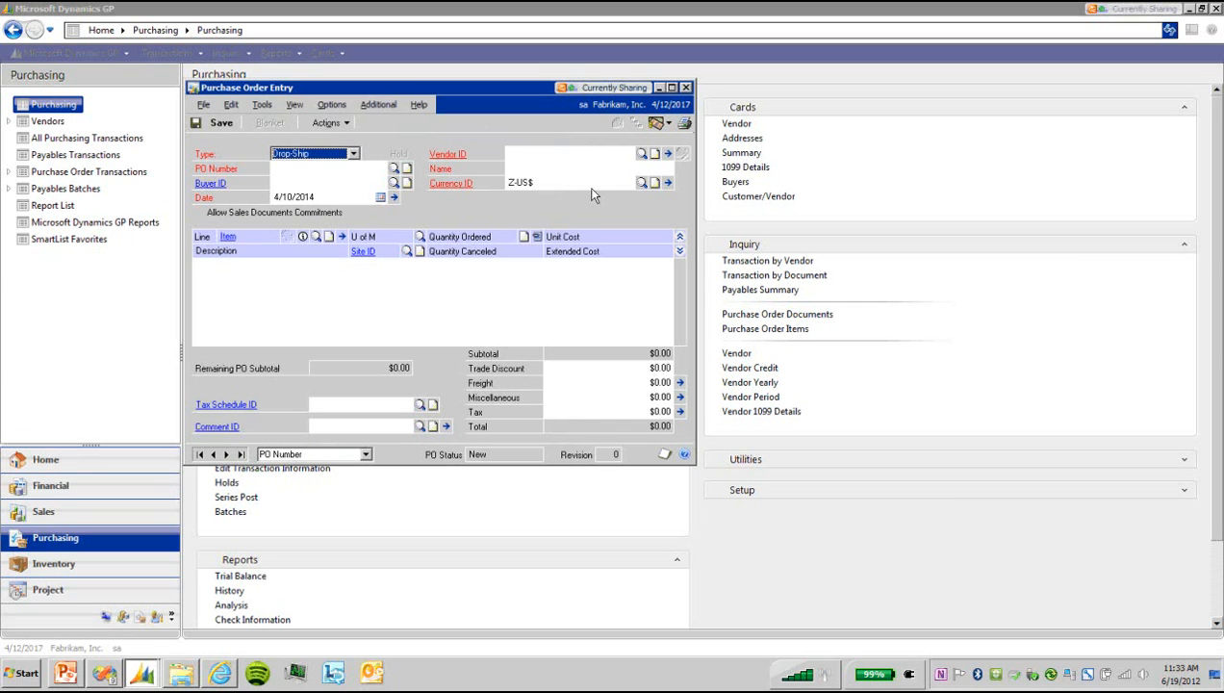
# Reload the purchase order for vendor ADVANCED0001, bring up its print options again and close them.
pyautogui.click(394, 168)
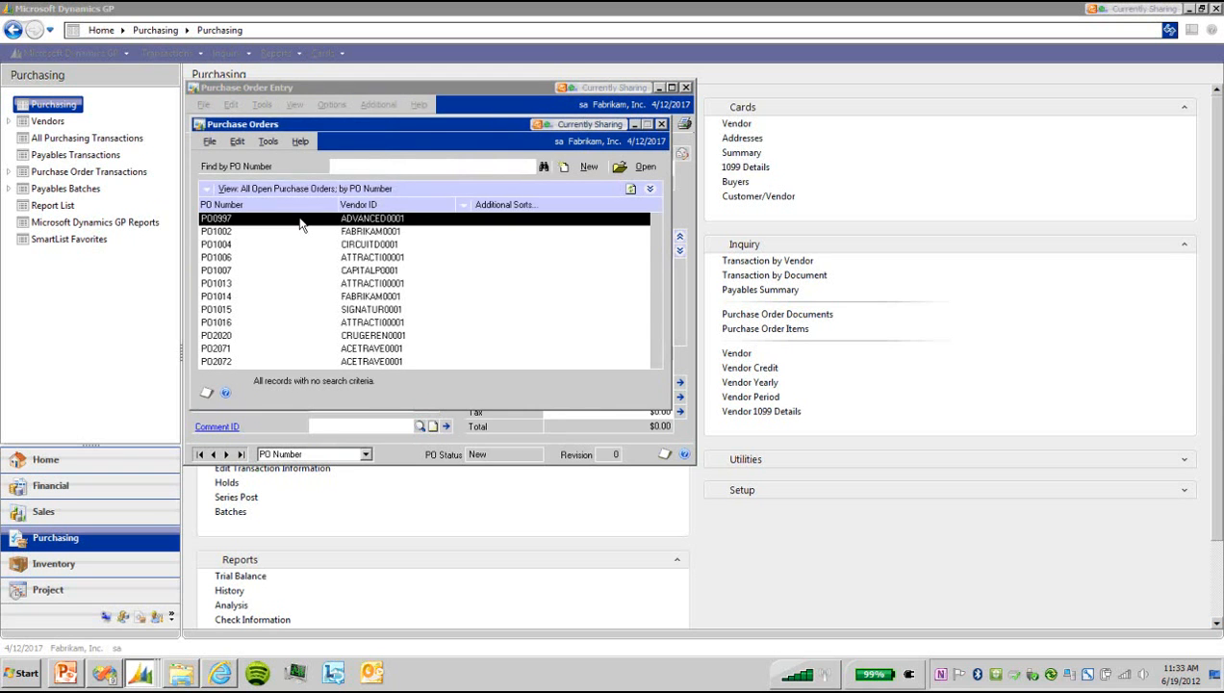
pyautogui.doubleClick(300, 221)
pyautogui.hotkey('ctrl', 'p')
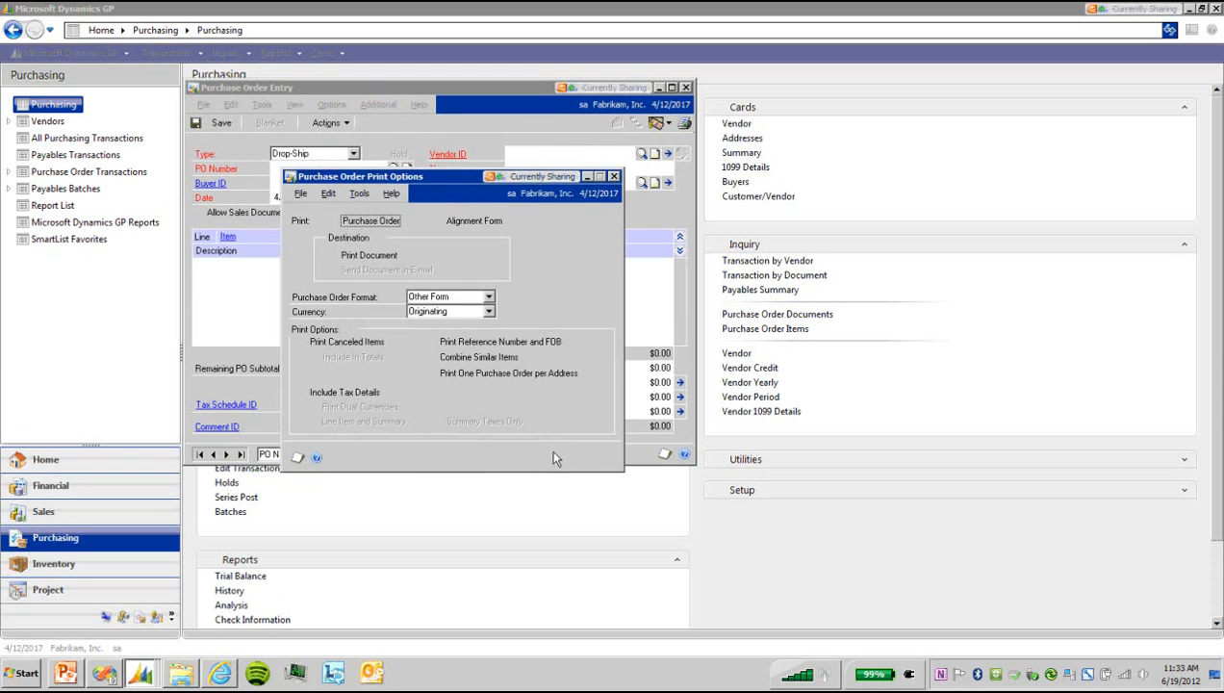
pyautogui.click(583, 458)
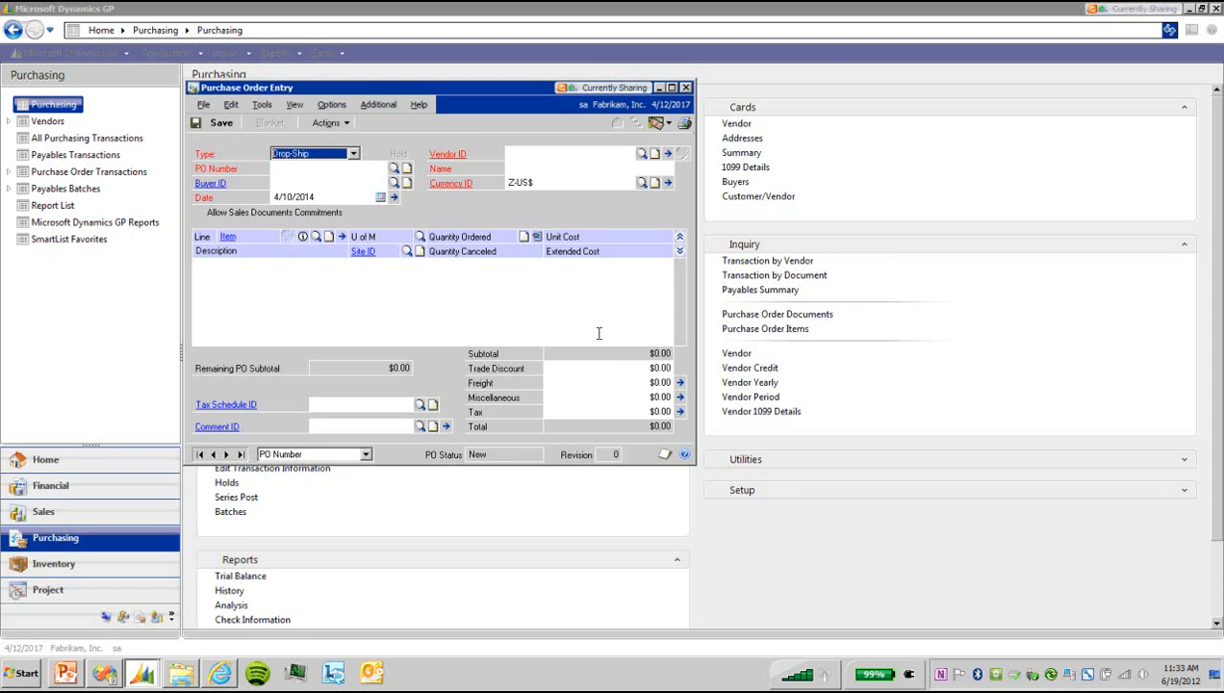
# Print the purchase order in Other Form format to Printer or Delivery System and answer the delivery prompt.
pyautogui.click(684, 124)
pyautogui.click(368, 255)
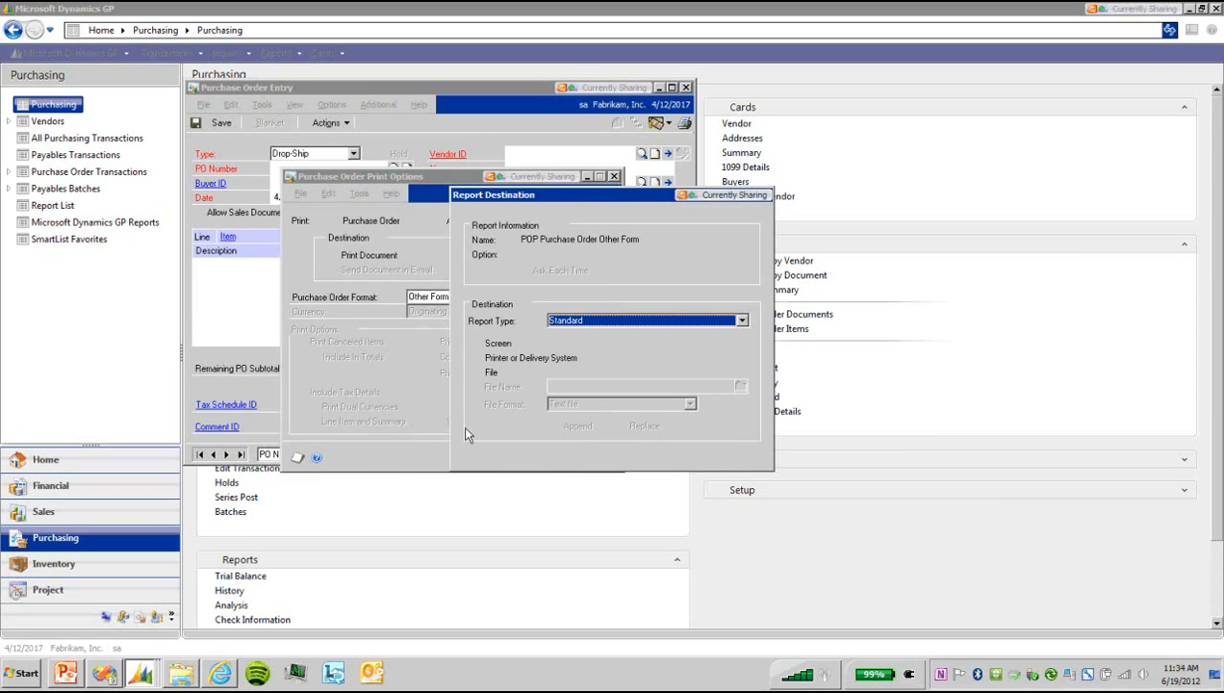
pyautogui.click(498, 343)
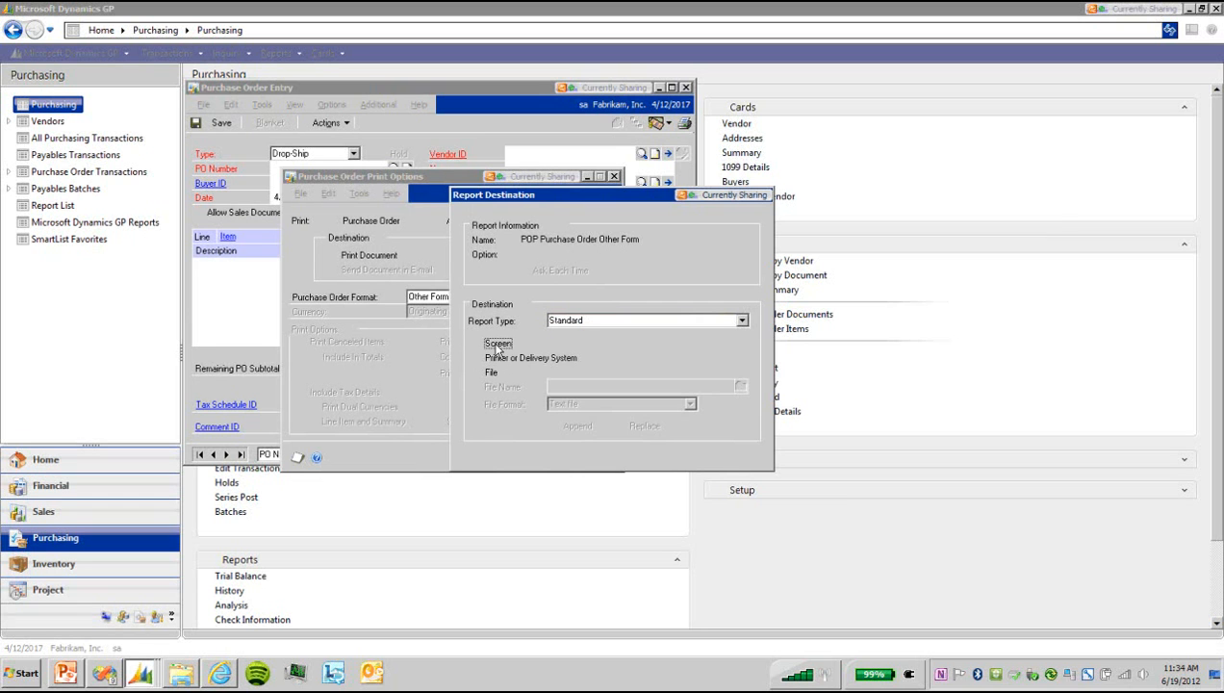
pyautogui.click(498, 358)
pyautogui.click(596, 428)
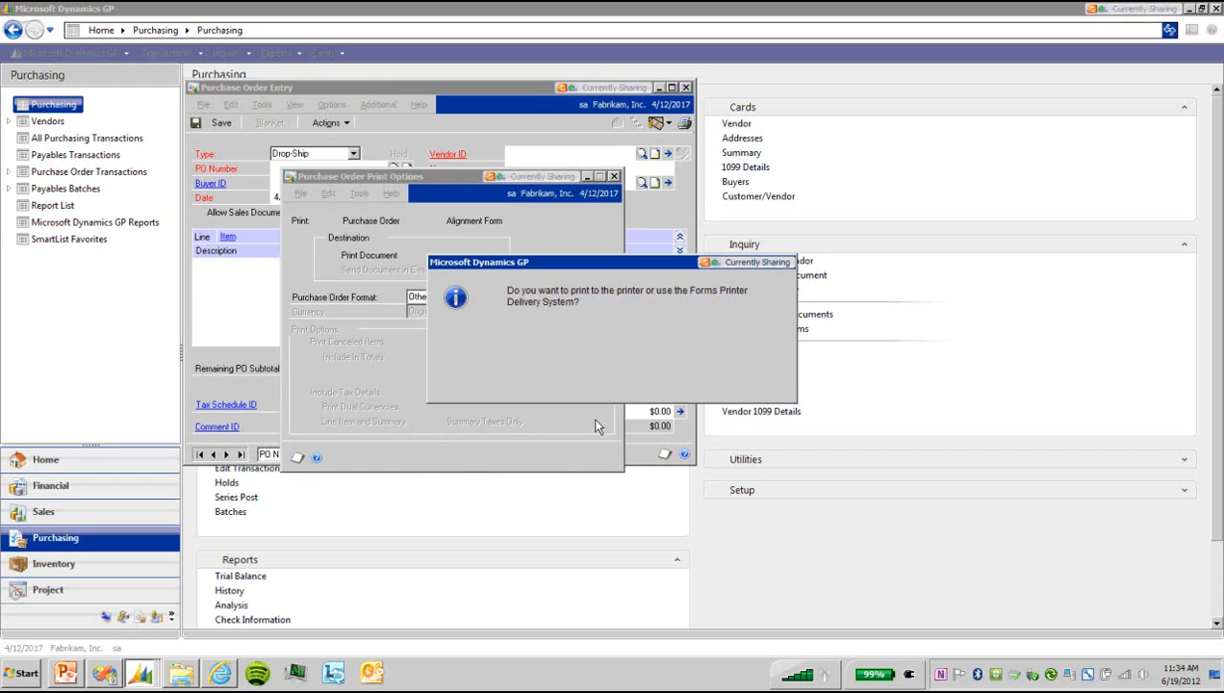
pyautogui.click(716, 379)
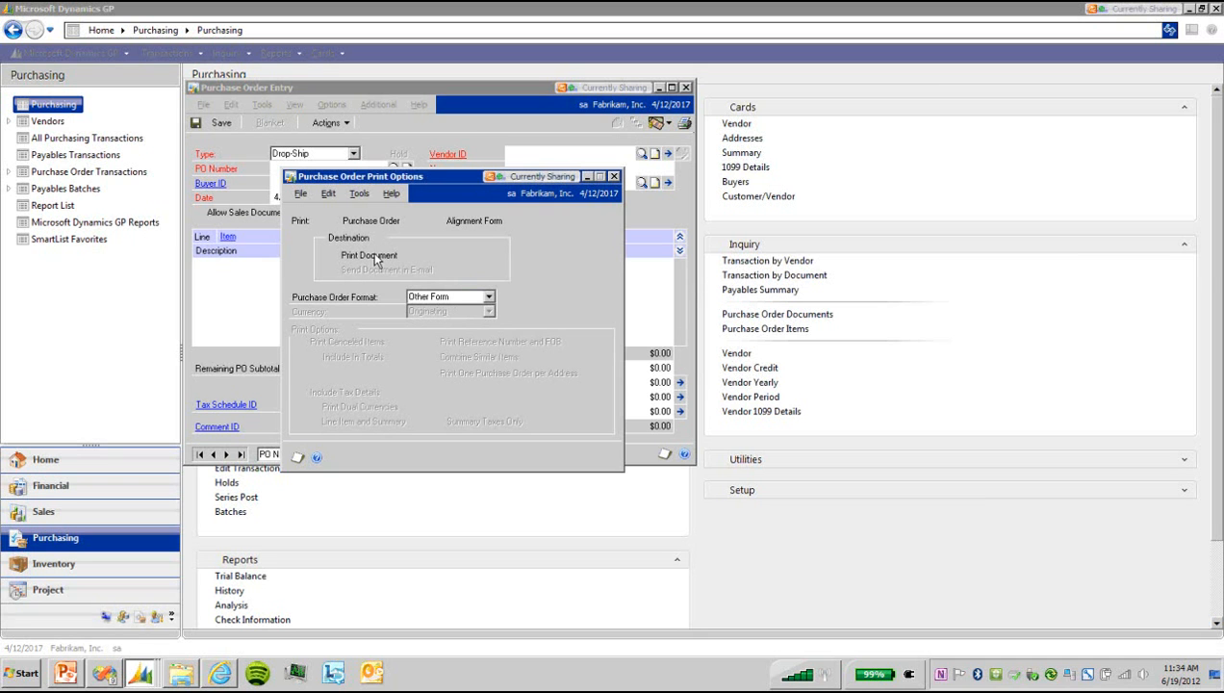
# Try again to print the loaded purchase order in Other Form format and close its print options.
pyautogui.click(545, 300)
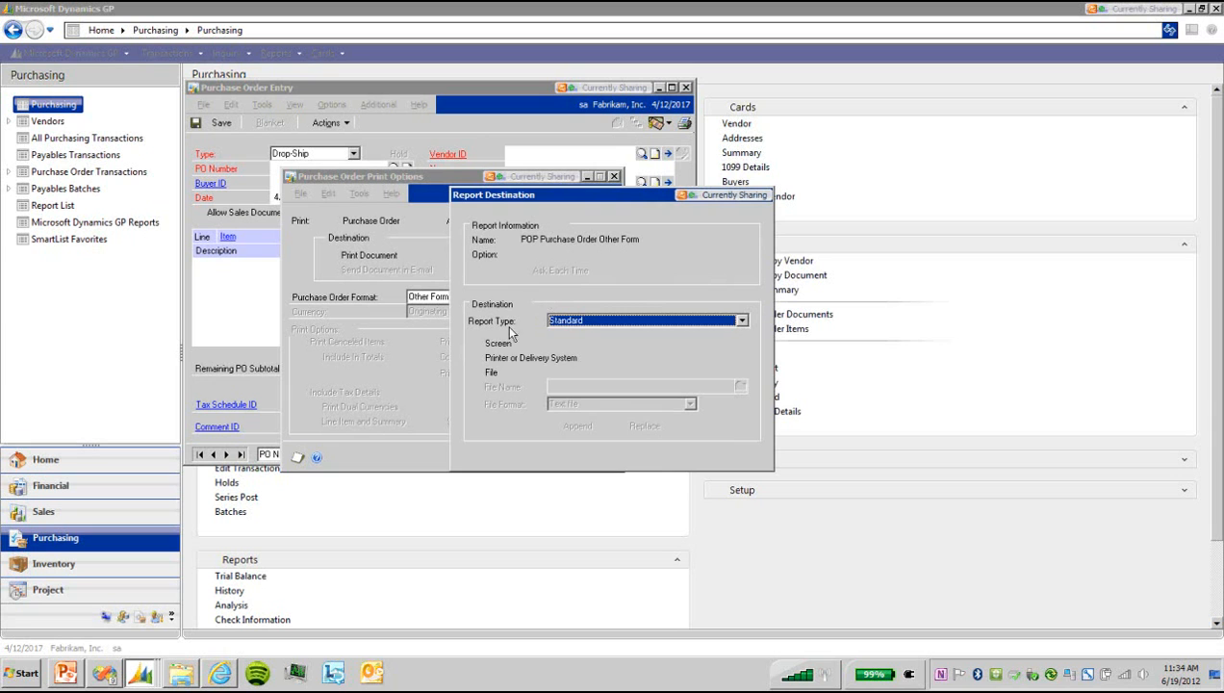
pyautogui.press('Return')
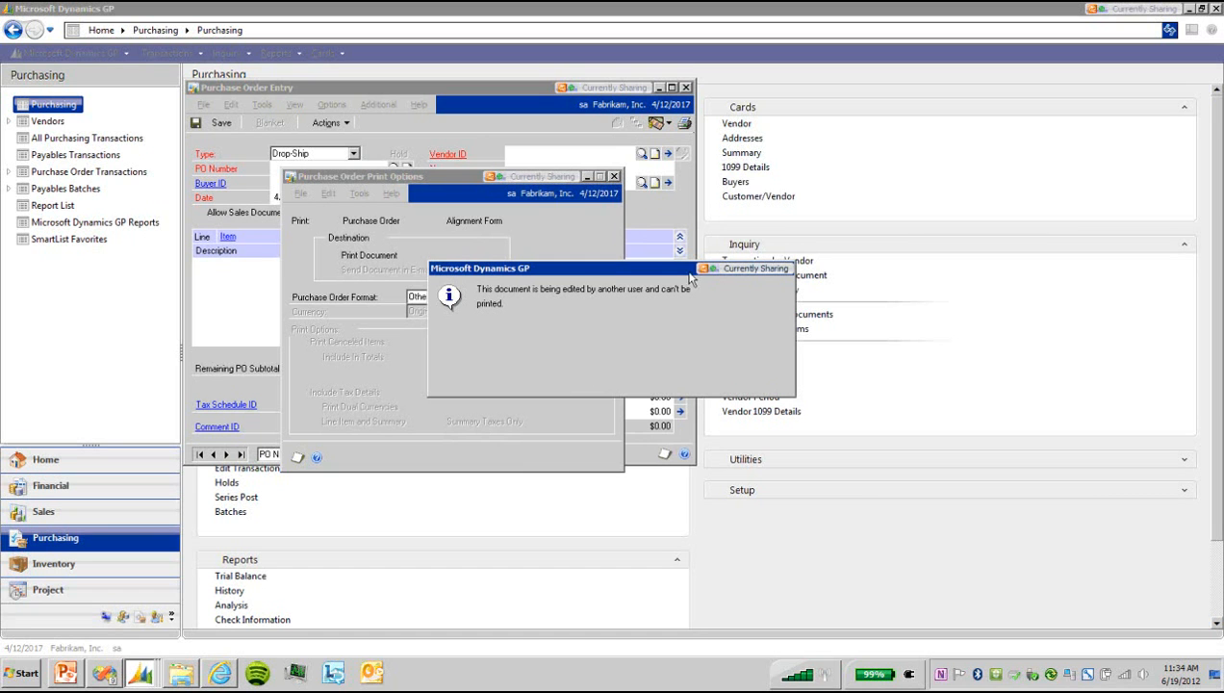
pyautogui.moveTo(505, 273); pyautogui.dragTo(412, 165)
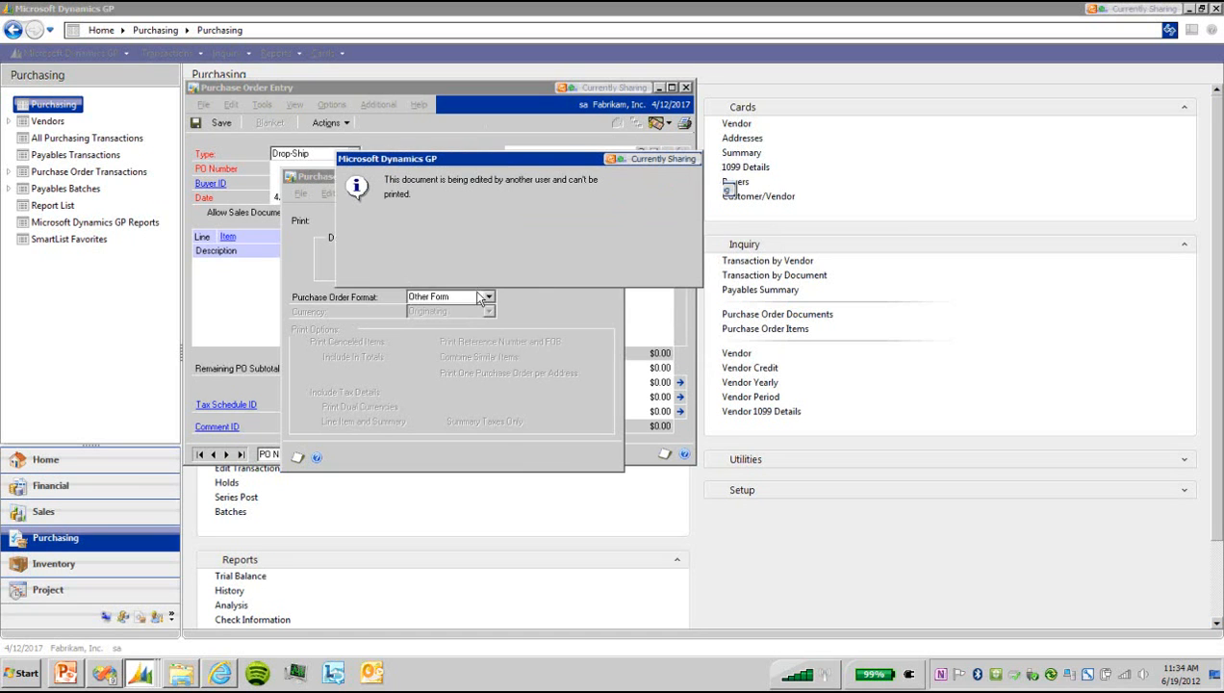
pyautogui.click(421, 239)
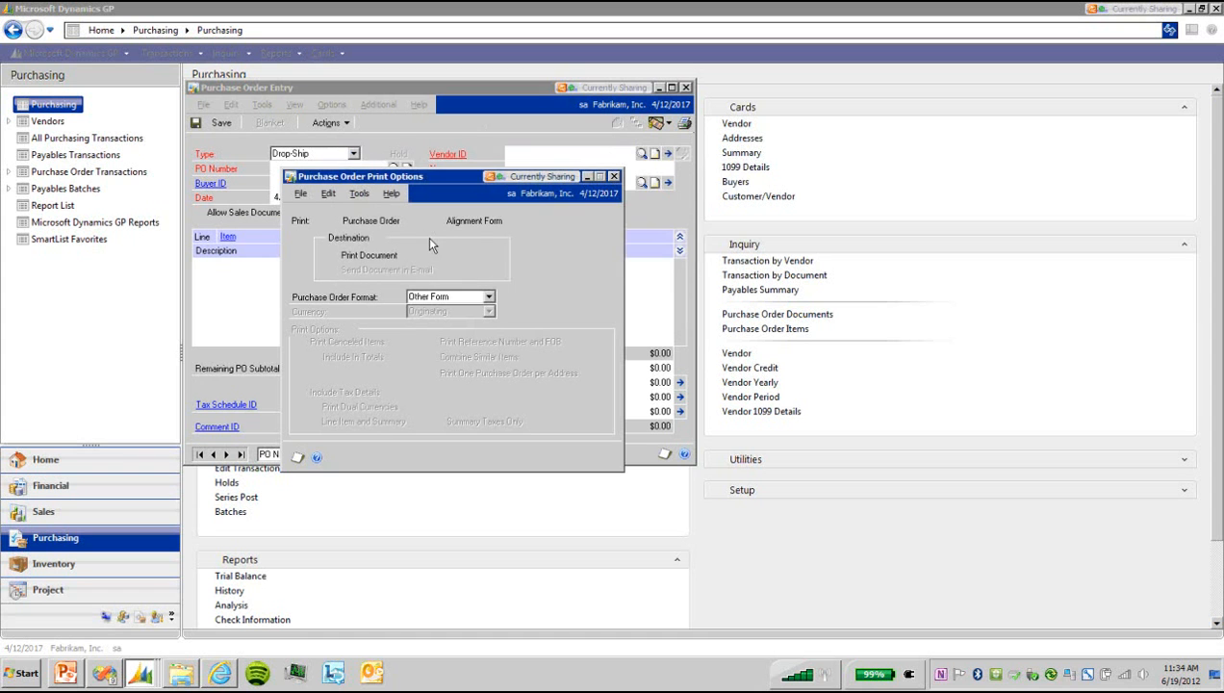
pyautogui.click(613, 177)
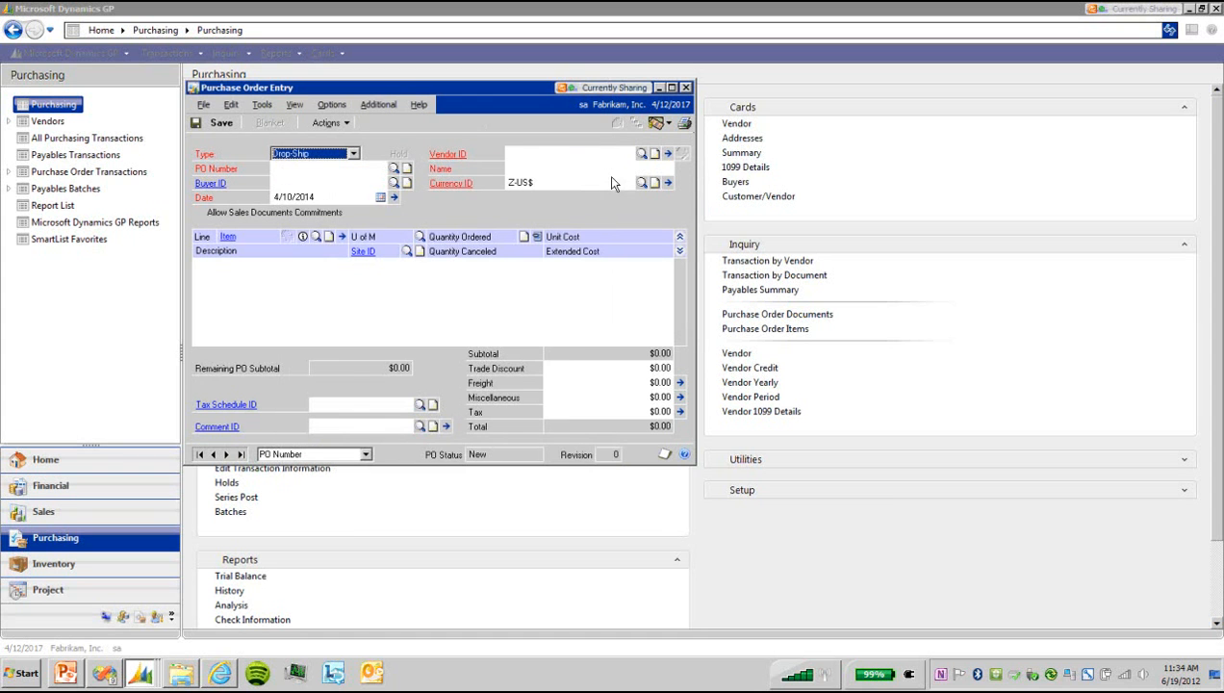
# Reopen the purchase order for vendor ADVANCED0001 from the lookup and bring up its print options.
pyautogui.click(394, 169)
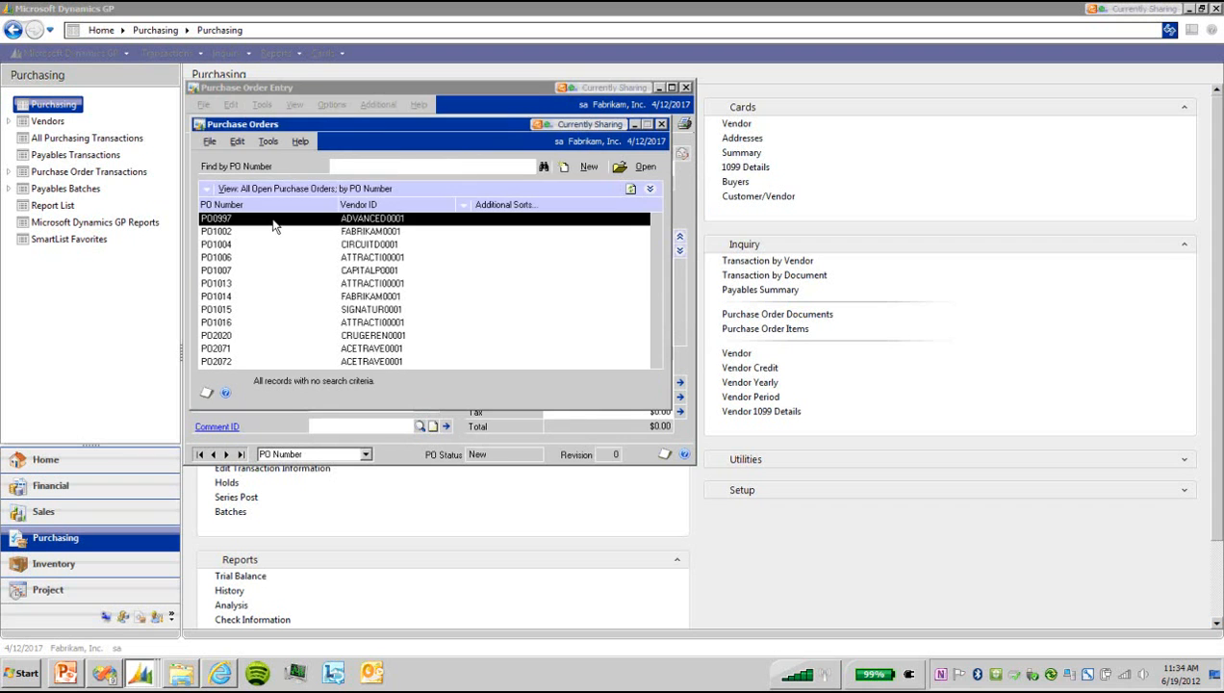
pyautogui.doubleClick(274, 219)
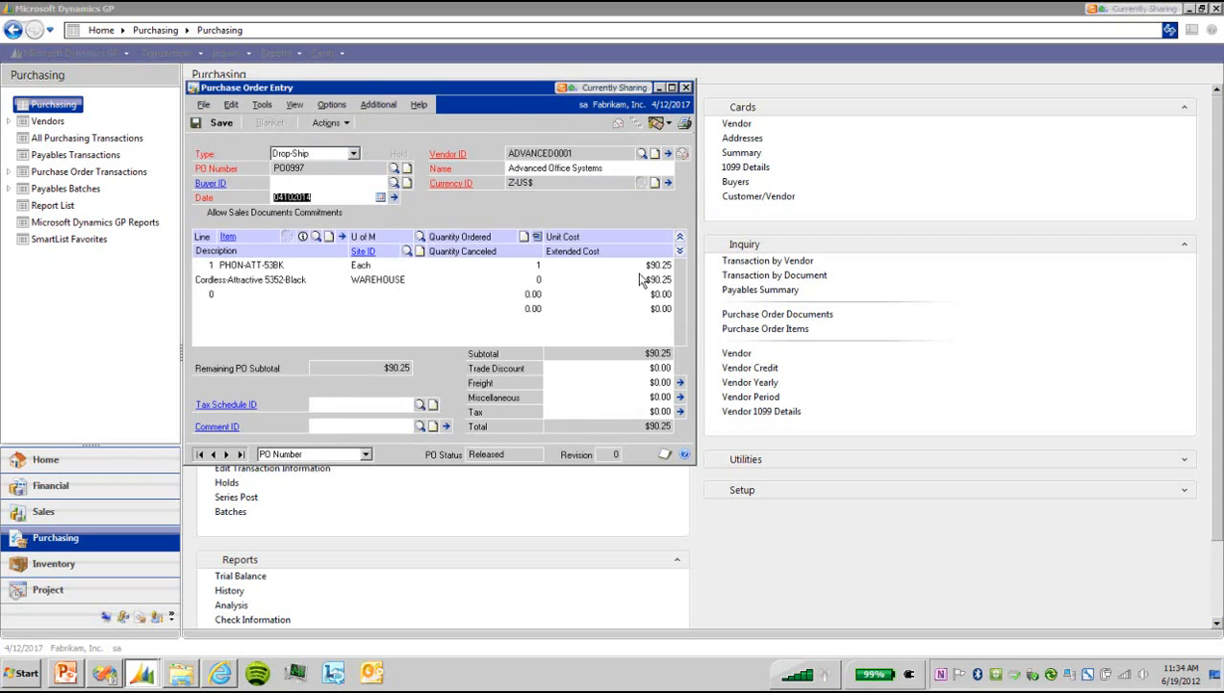
pyautogui.click(684, 124)
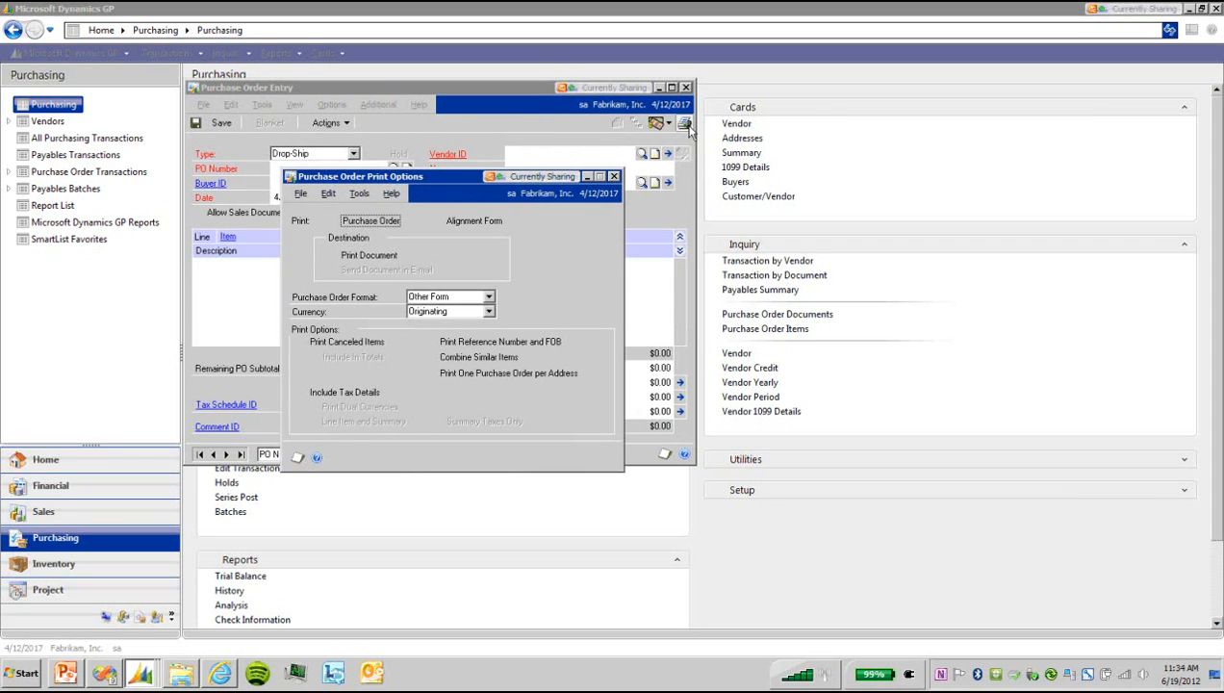
# Print the purchase order in Other Form format with Screen as the report destination.
pyautogui.press('Return')
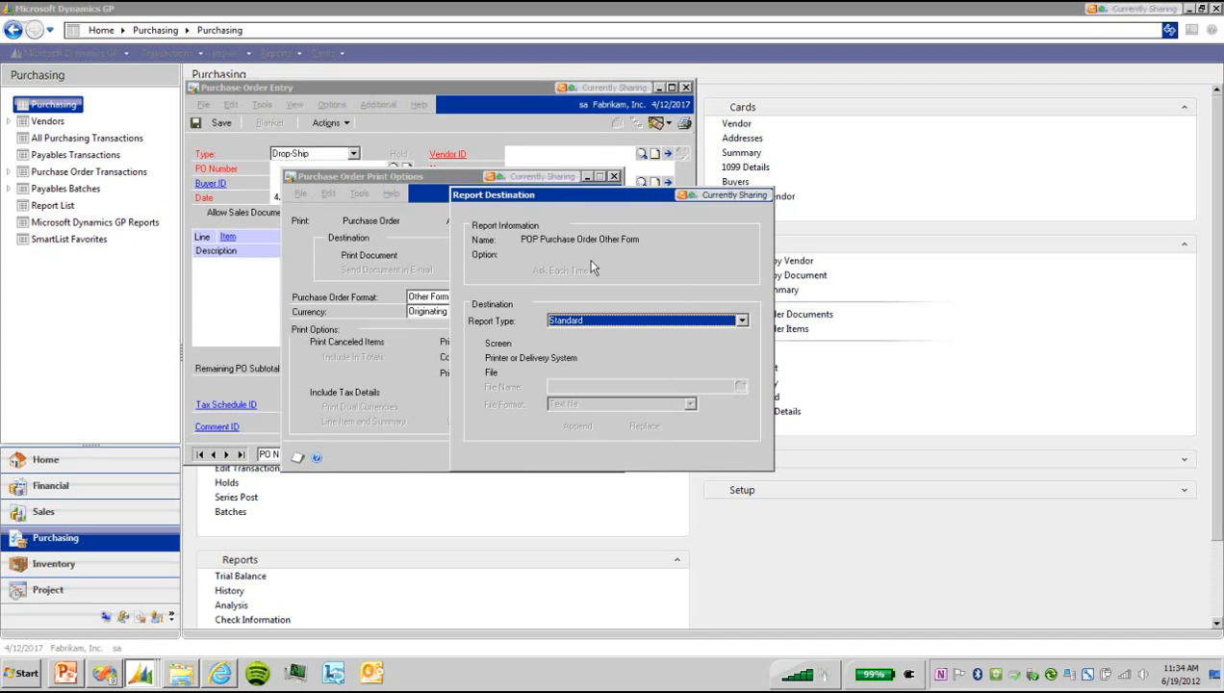
pyautogui.click(491, 346)
pyautogui.press('Return')
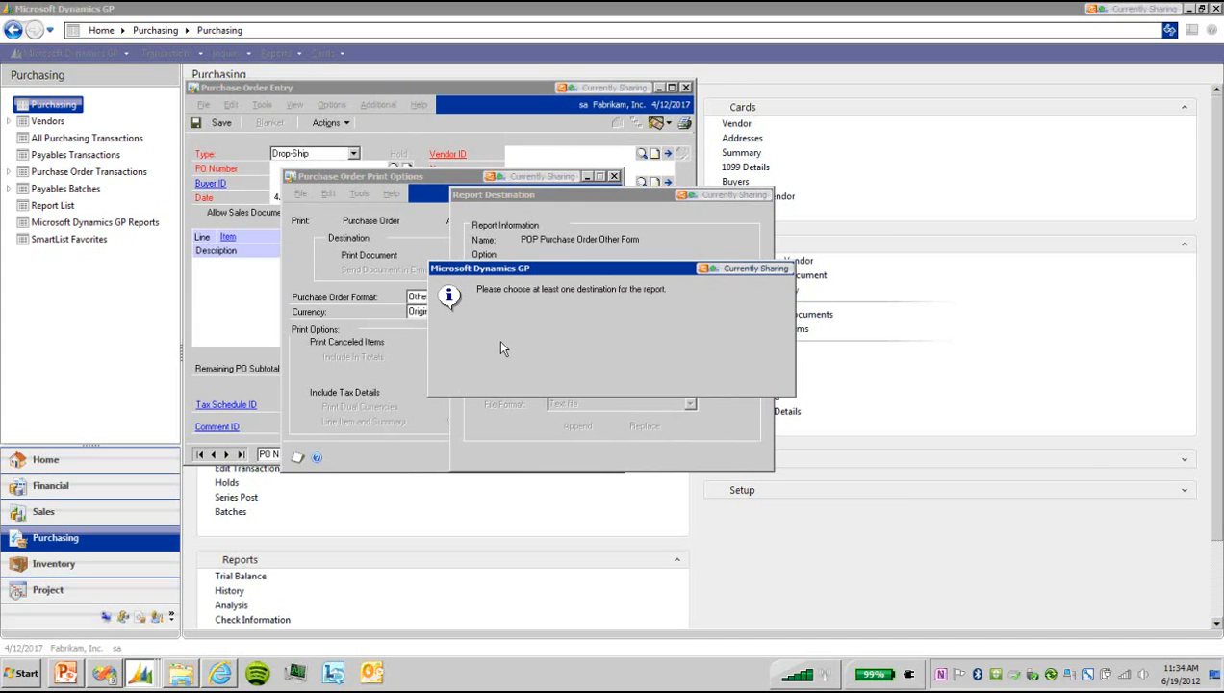
pyautogui.press('Return')
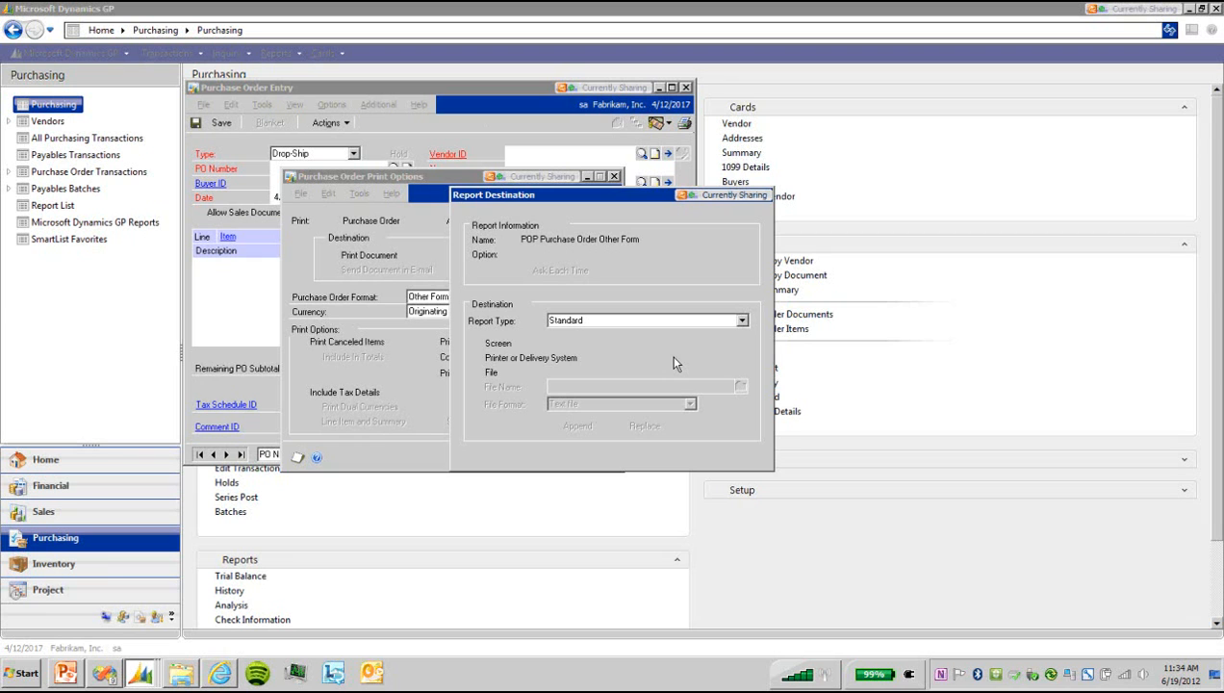
pyautogui.click(492, 348)
pyautogui.press('Return')
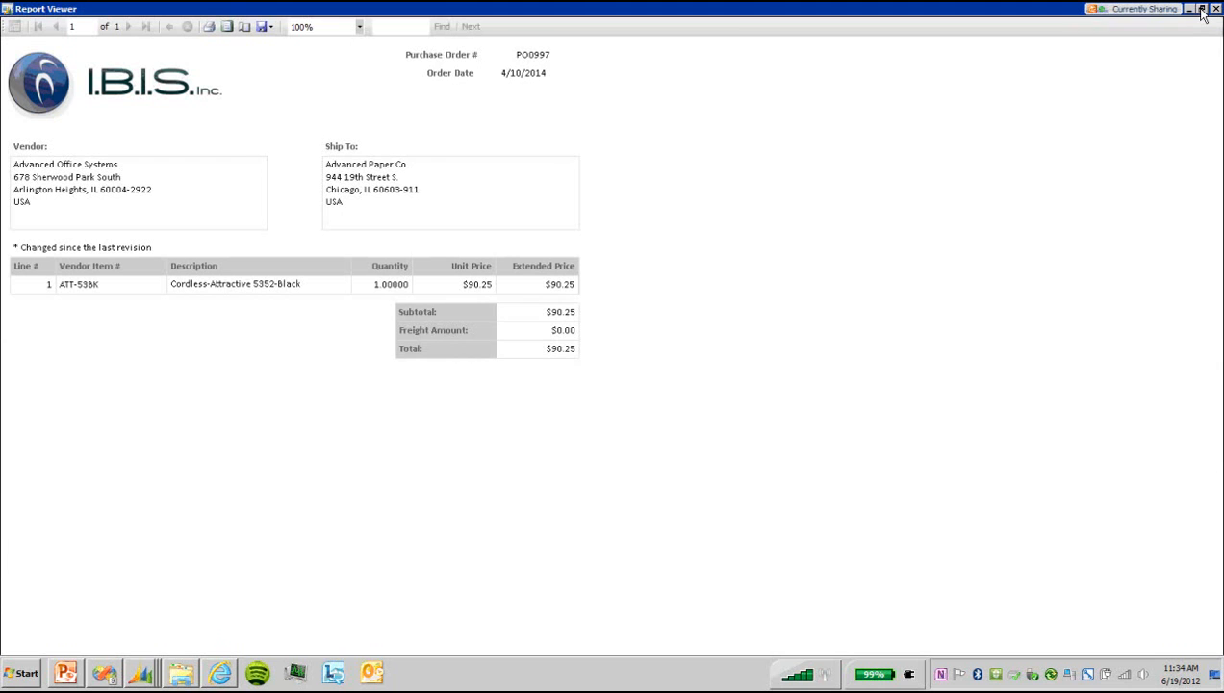
# Reduce and reposition the Report Viewer window, review the printed purchase order in it, and close the viewer.
pyautogui.click(1201, 9)
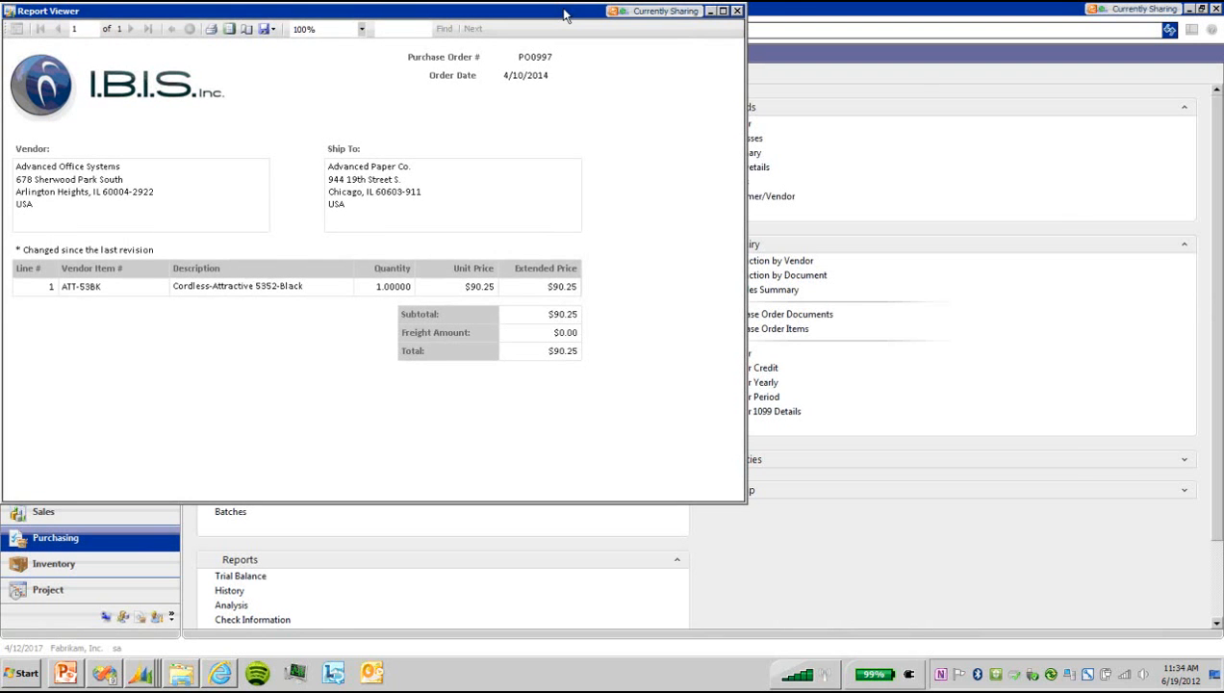
pyautogui.moveTo(565, 15); pyautogui.dragTo(744, 90)
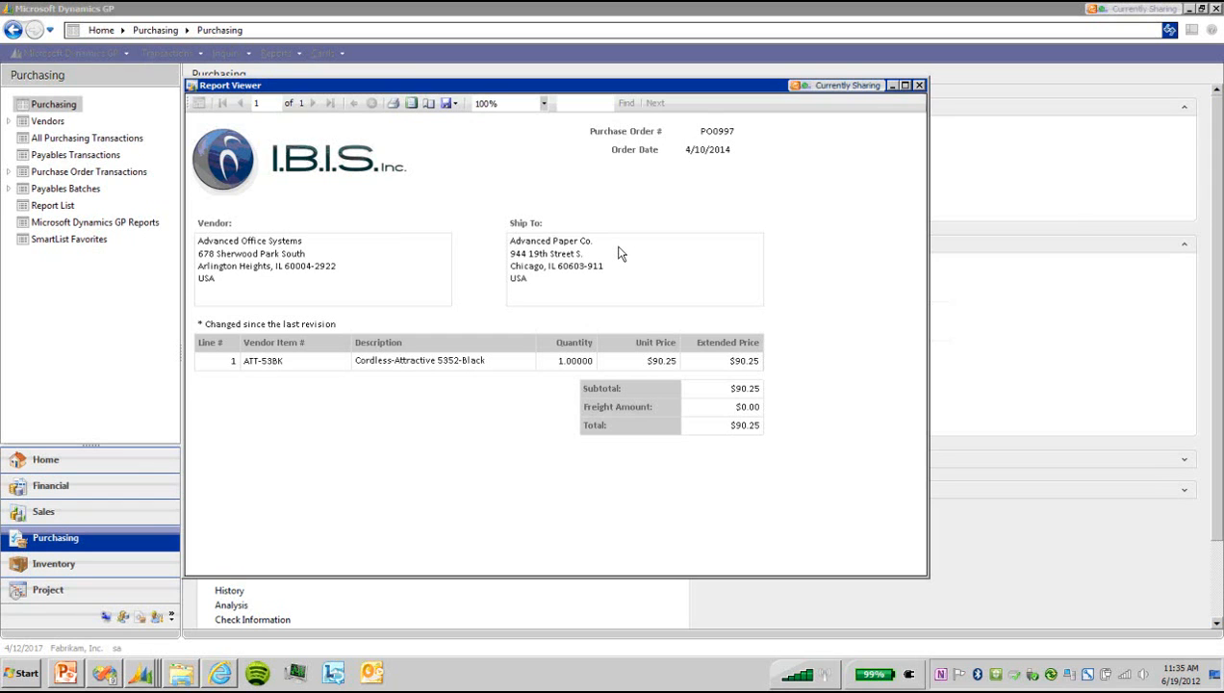
pyautogui.click(919, 86)
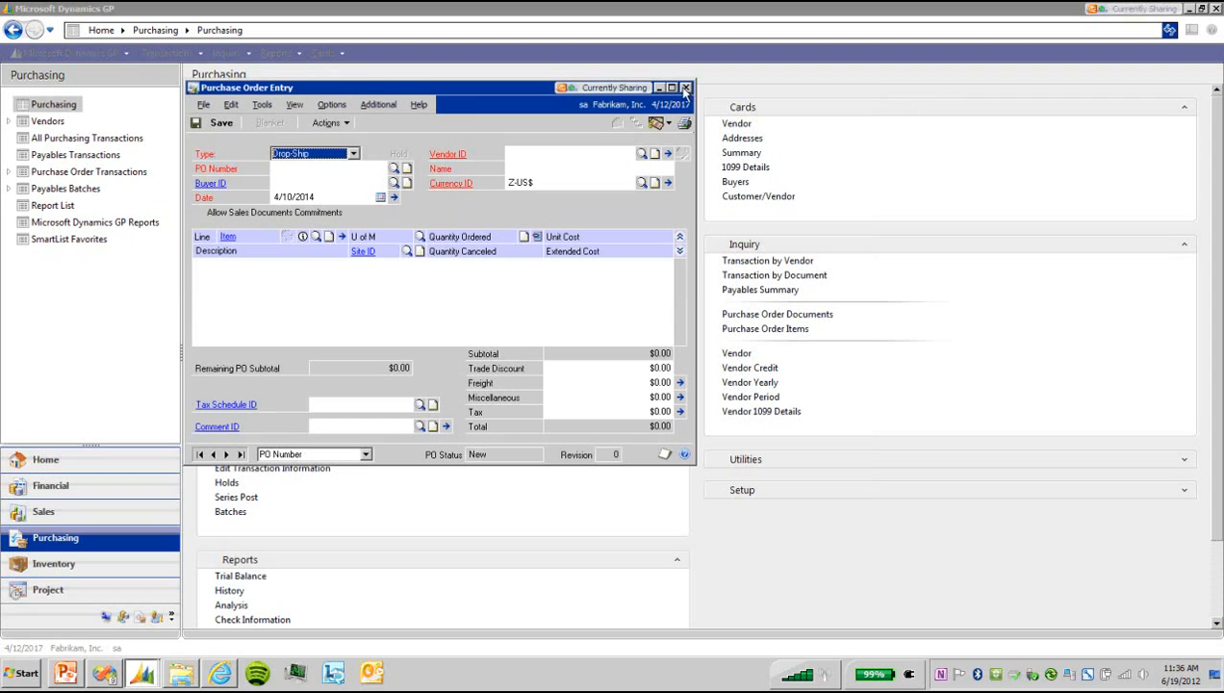
# Reload the purchase order for vendor ADVANCED0001 and send it in Other Form format through the Forms Printer Delivery System.
pyautogui.click(394, 170)
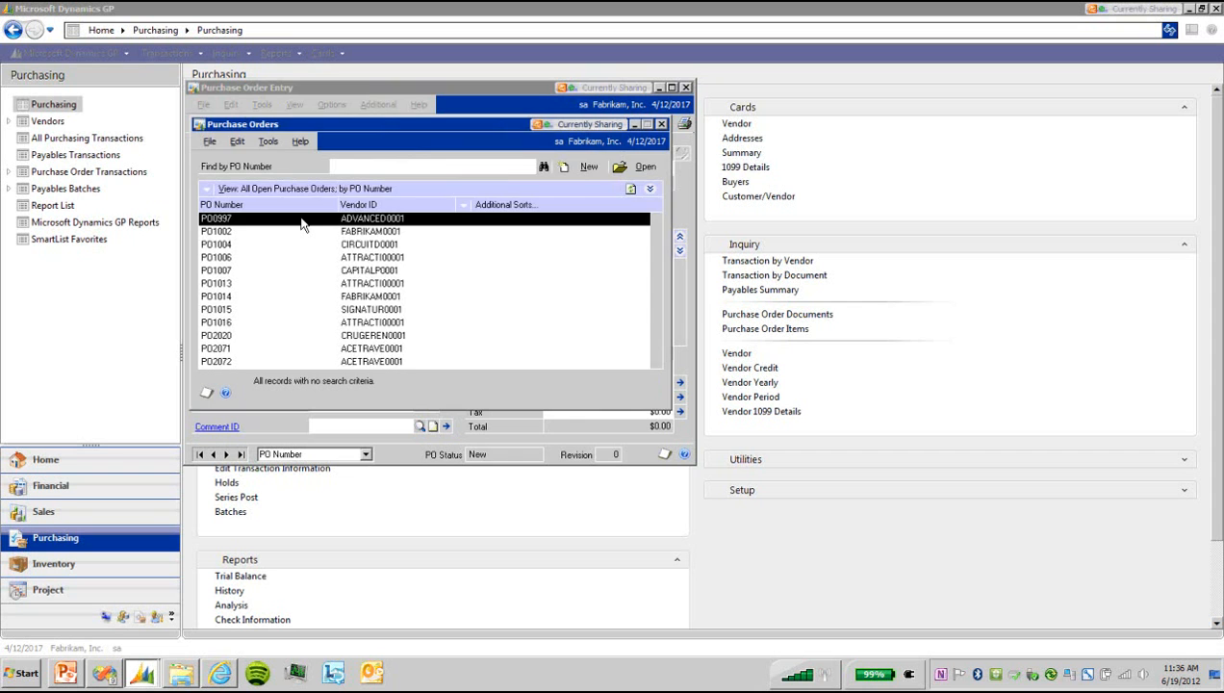
pyautogui.doubleClick(301, 219)
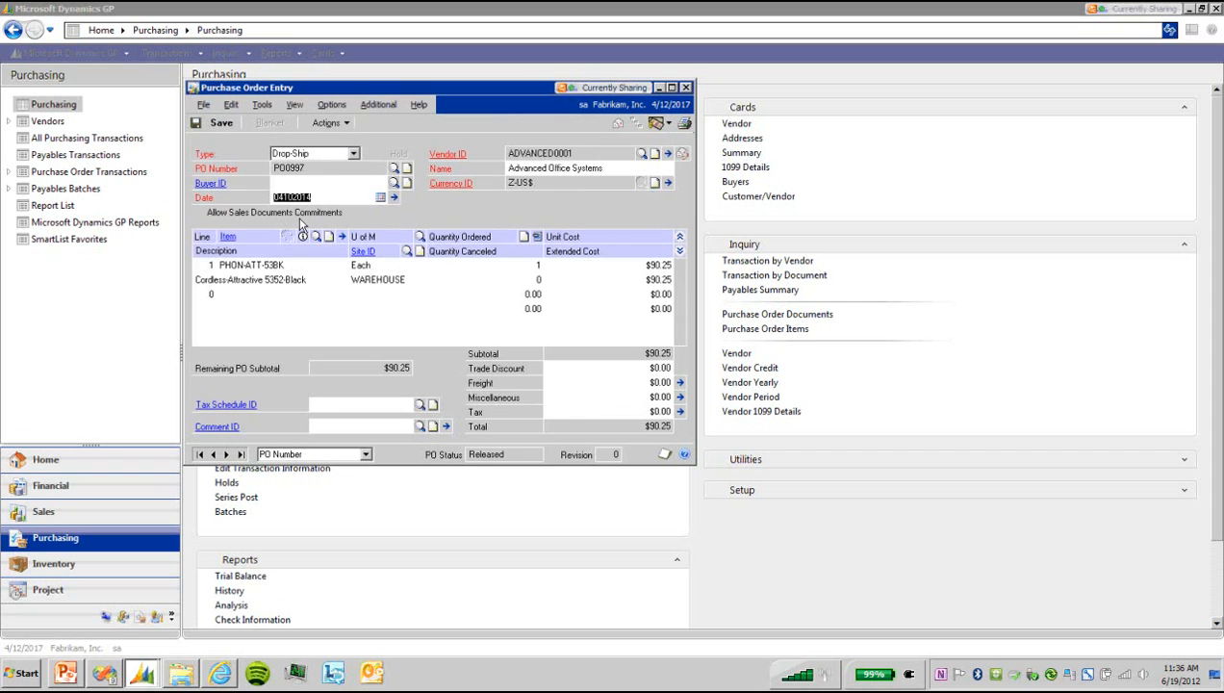
pyautogui.click(685, 124)
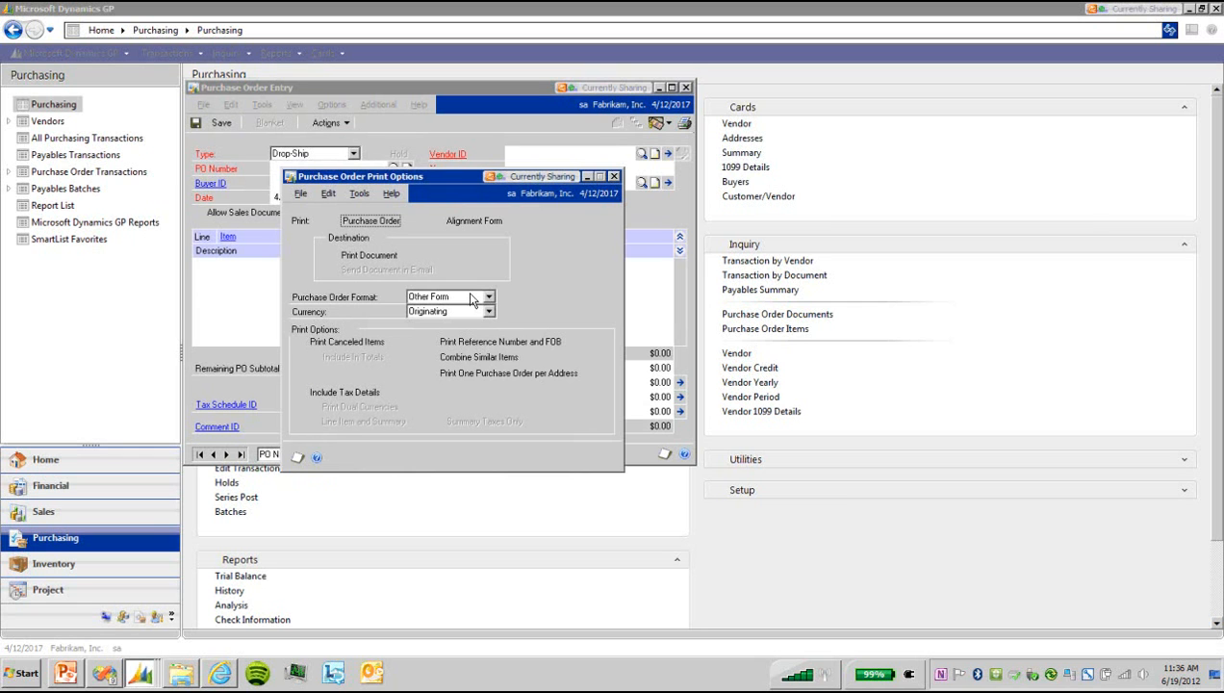
pyautogui.hotkey('ctrl', 'p')
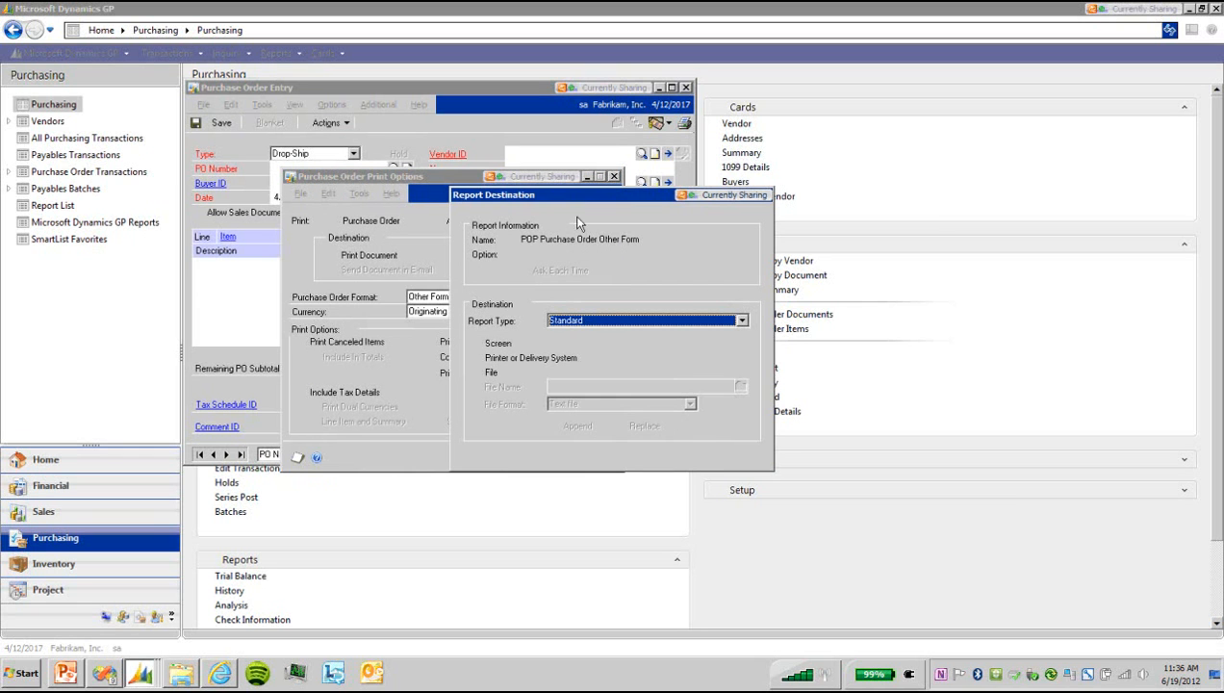
pyautogui.click(506, 357)
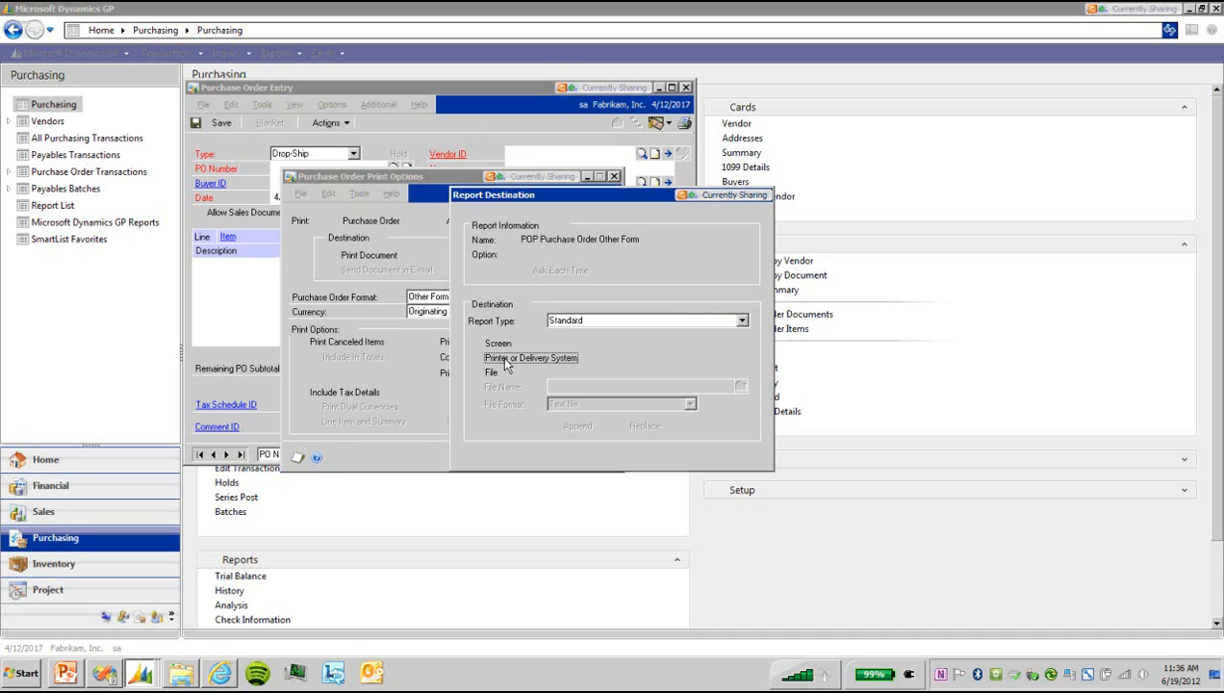
pyautogui.press('Return')
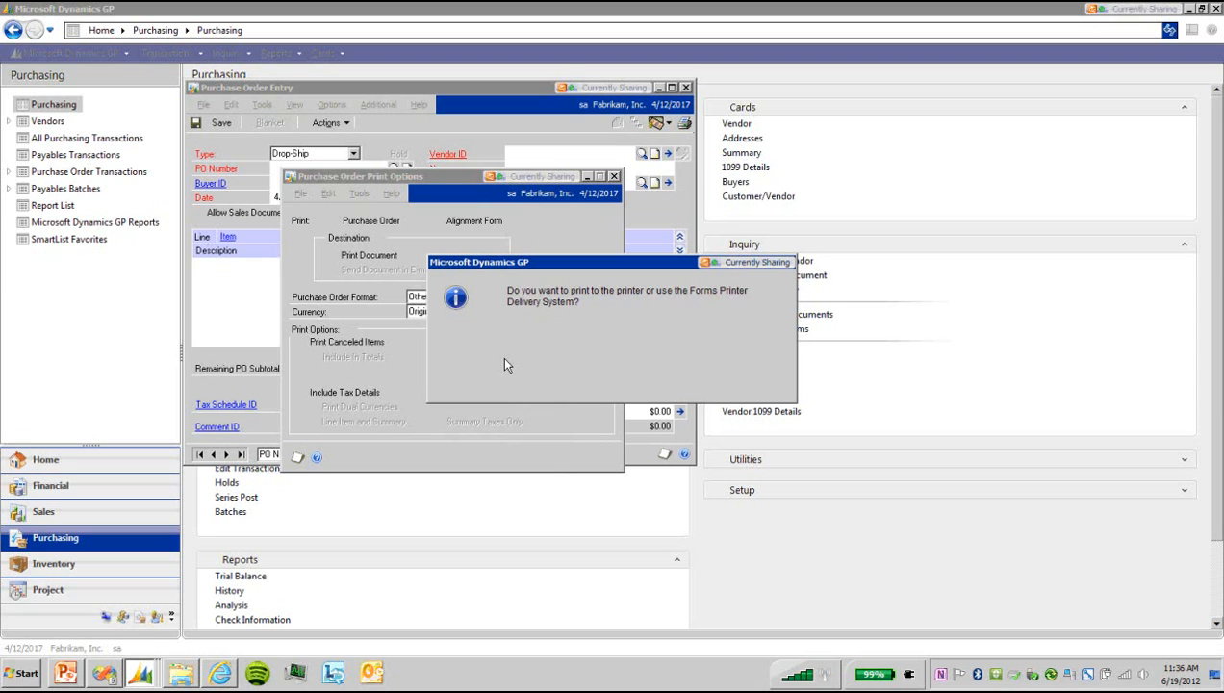
pyautogui.click(620, 375)
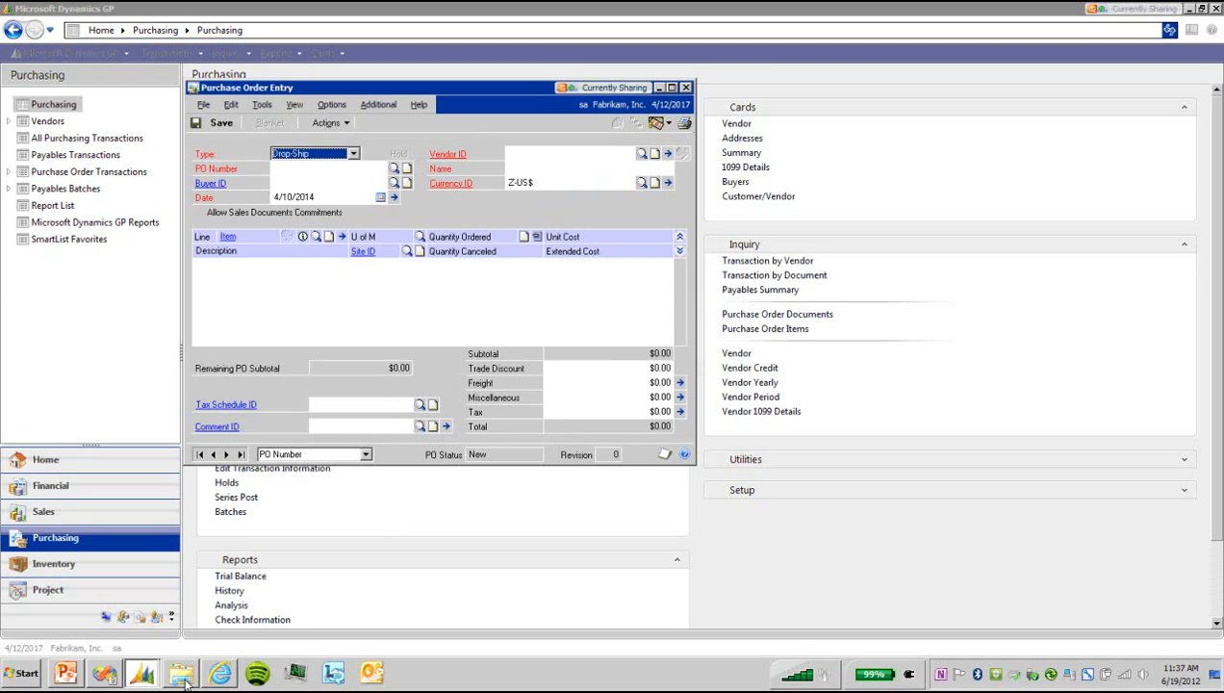
# Switch to the Purchase Orders folder in Windows Explorer and open the saved purchase order PDF for ADVANCED0001.
pyautogui.moveTo(187, 681)
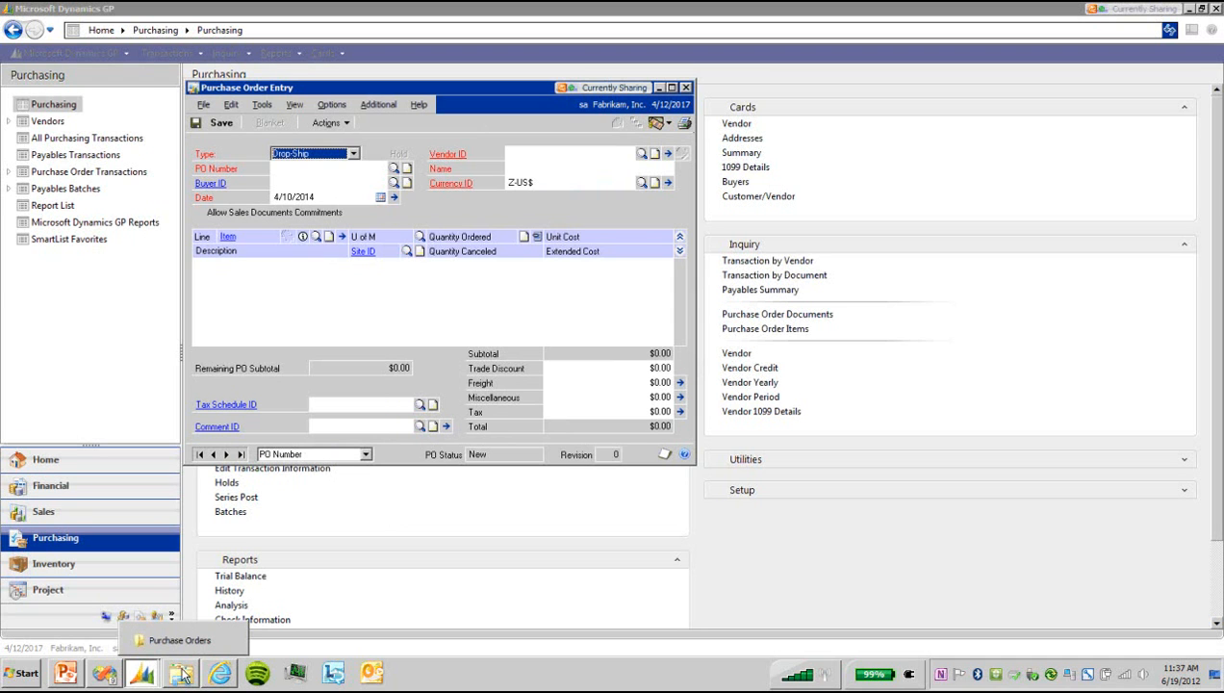
pyautogui.click(179, 640)
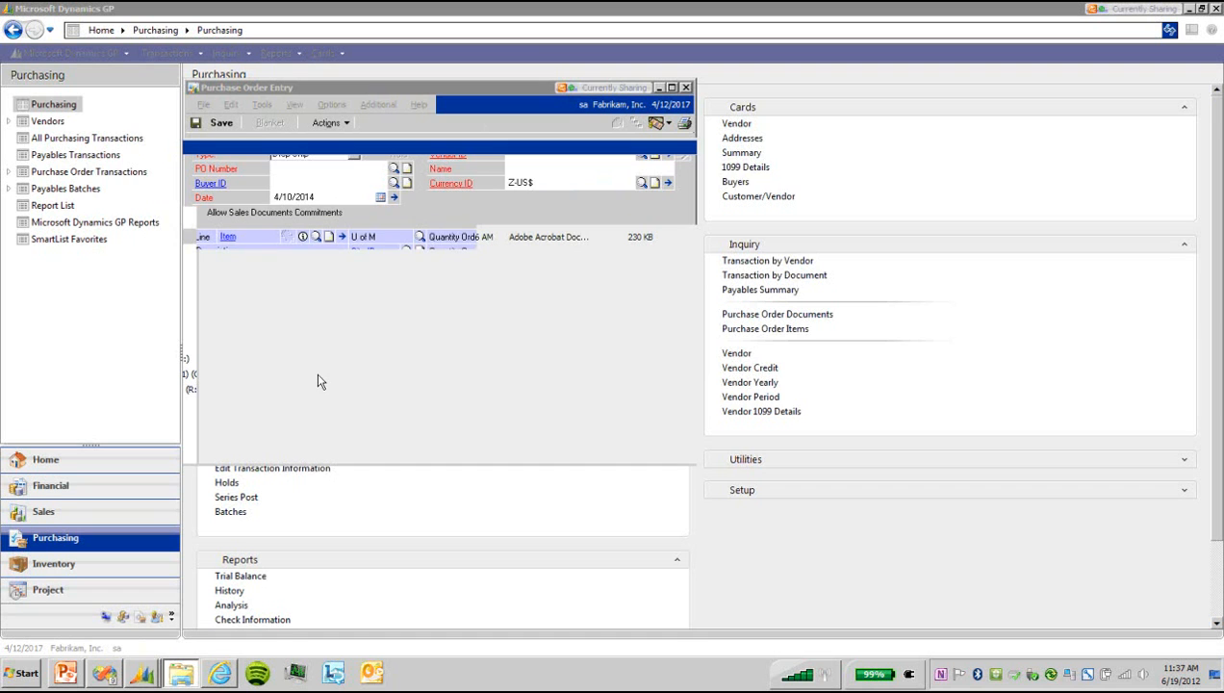
pyautogui.click(276, 240)
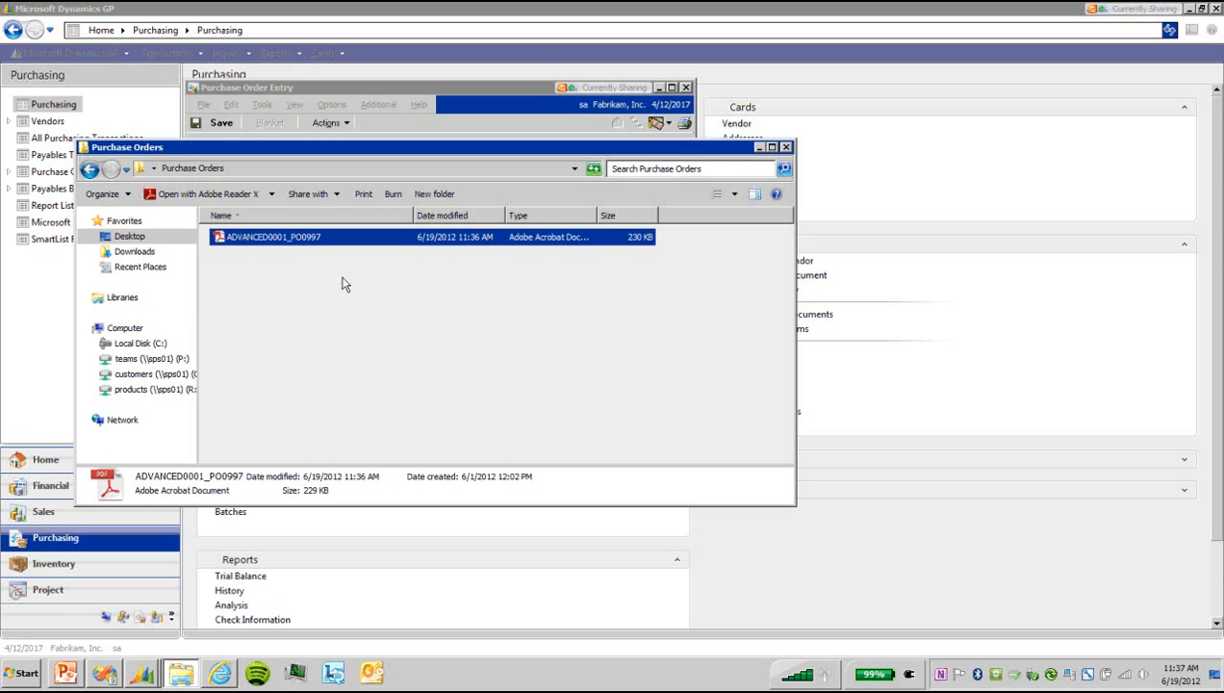
pyautogui.doubleClick(305, 241)
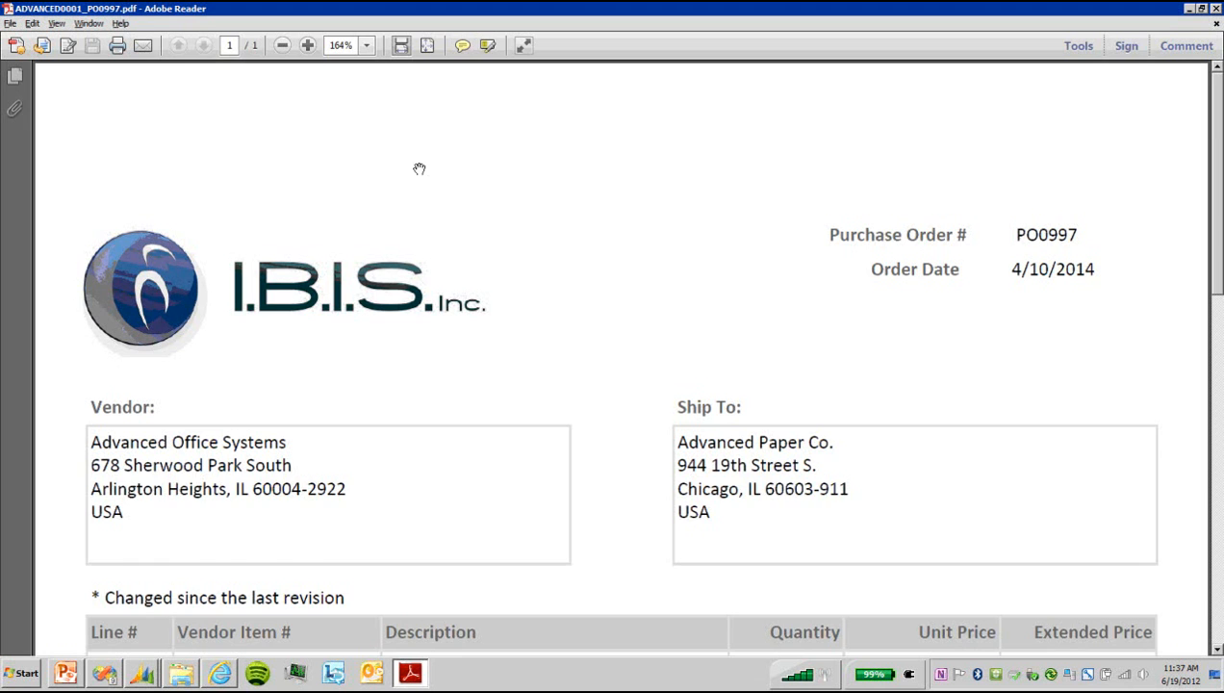
# Review the whole purchase order PDF, including its line items, and close the document and its folder.
pyautogui.scroll(-3, 528, 259)
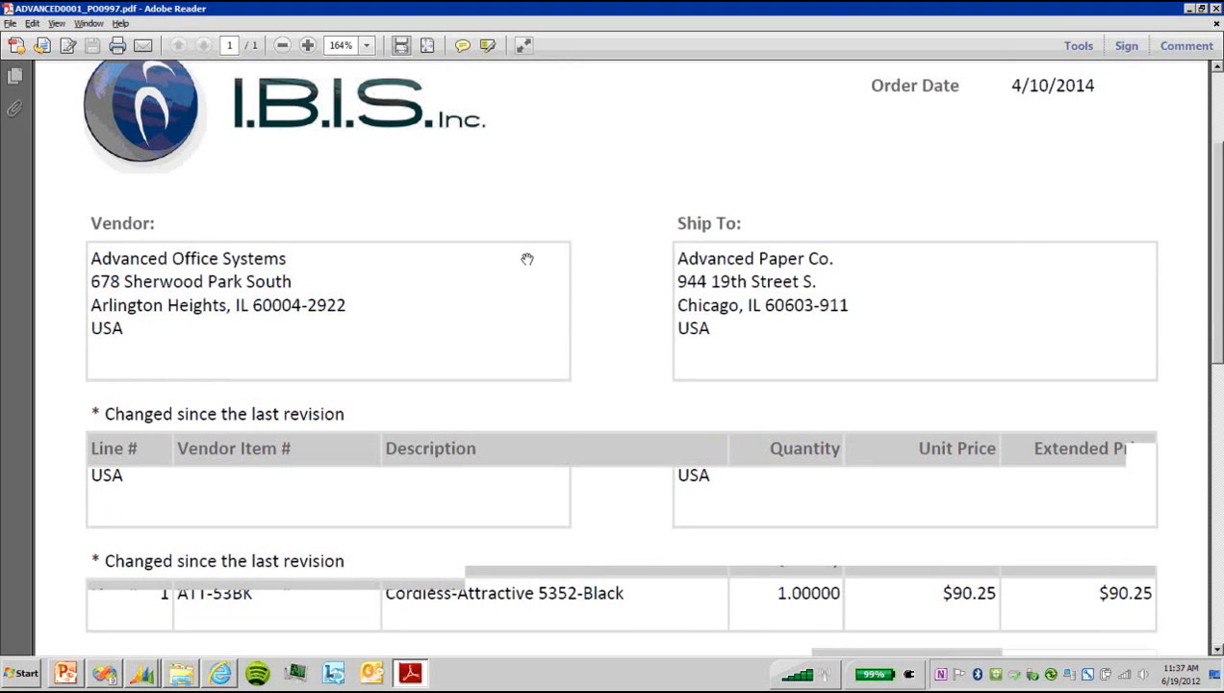
pyautogui.scroll(-5, 527, 259)
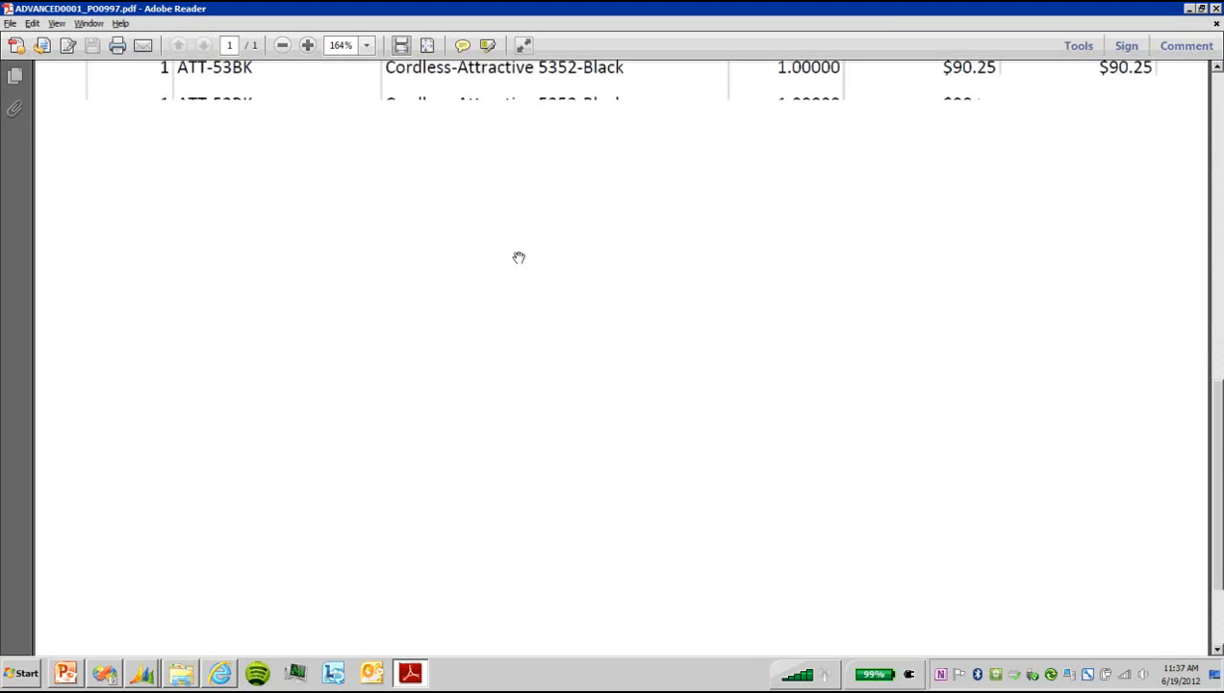
pyautogui.scroll(8, 519, 258)
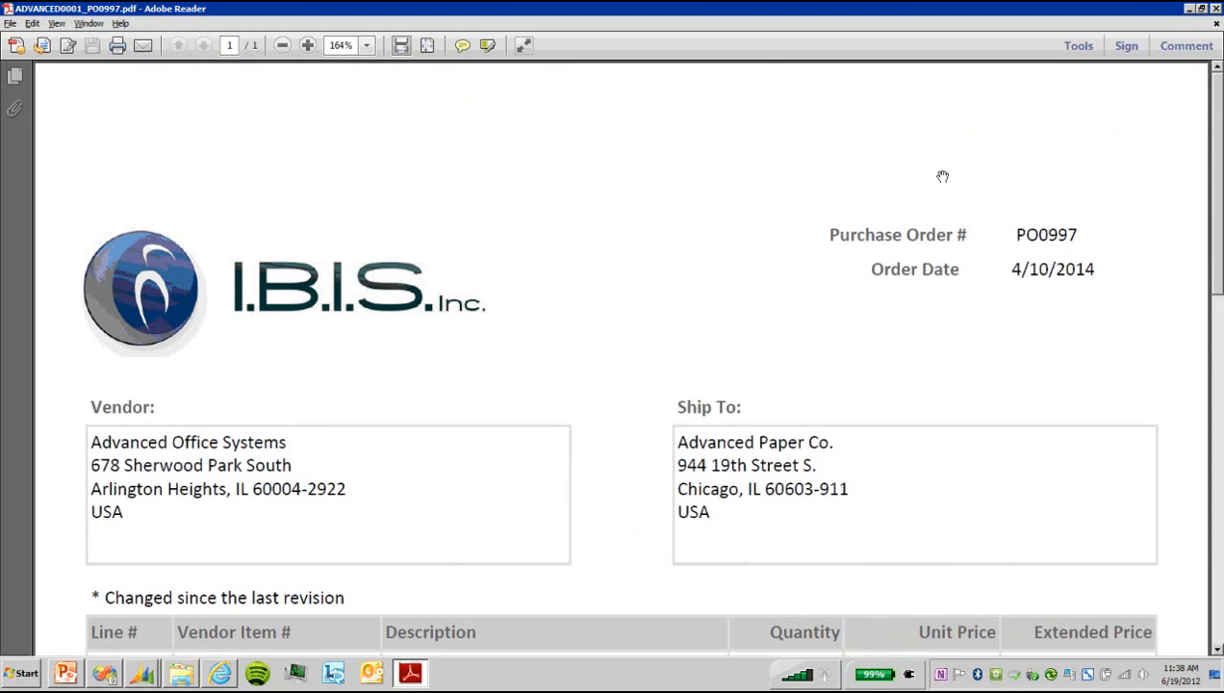
pyautogui.click(1216, 9)
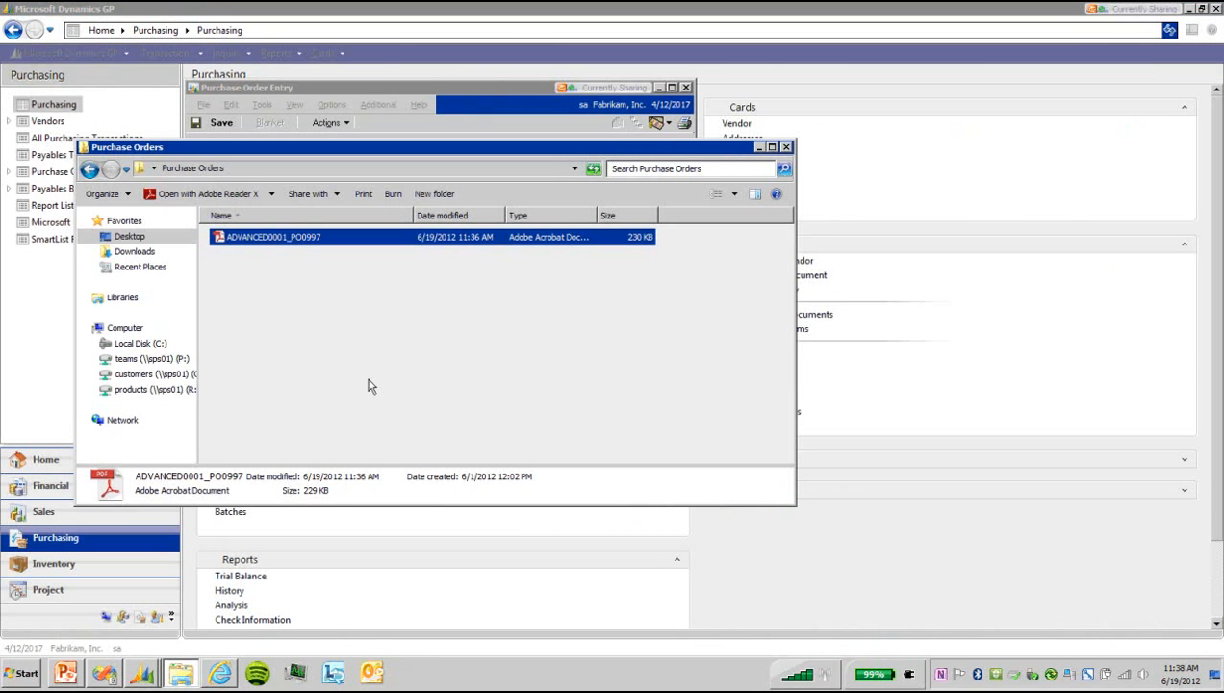
pyautogui.click(786, 147)
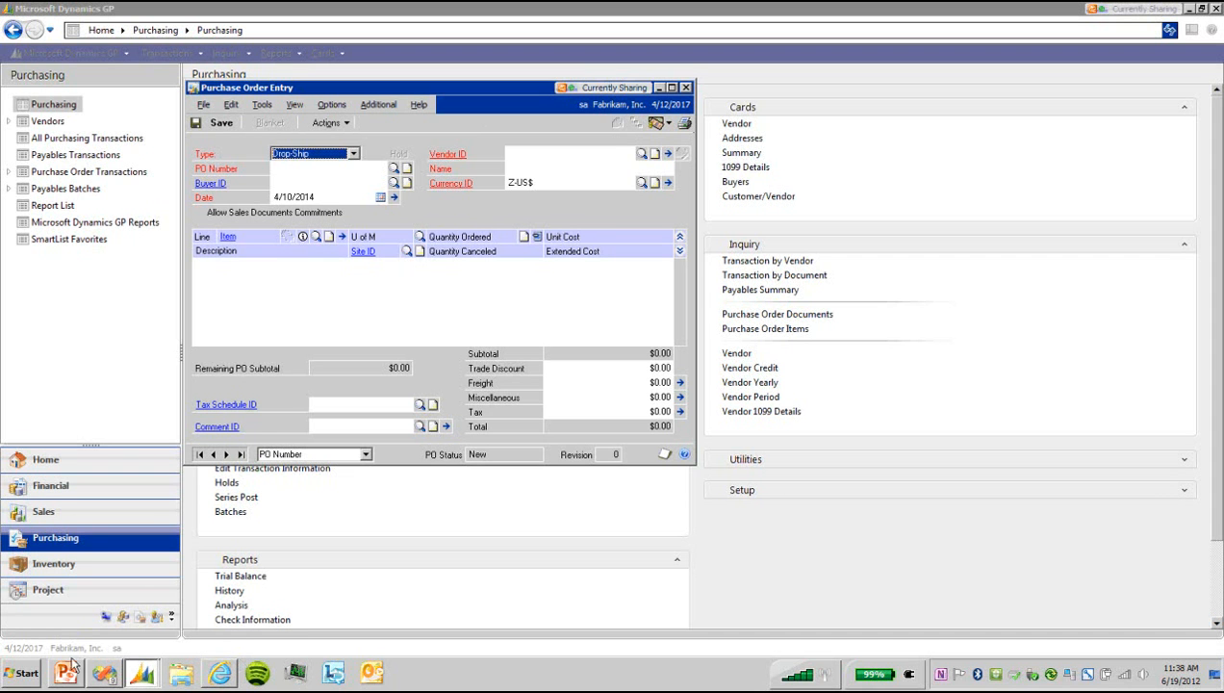
# Switch to the Forms Printer Webinar presentation in PowerPoint, start the slide show and advance to the Questions slide.
pyautogui.moveTo(79, 678)
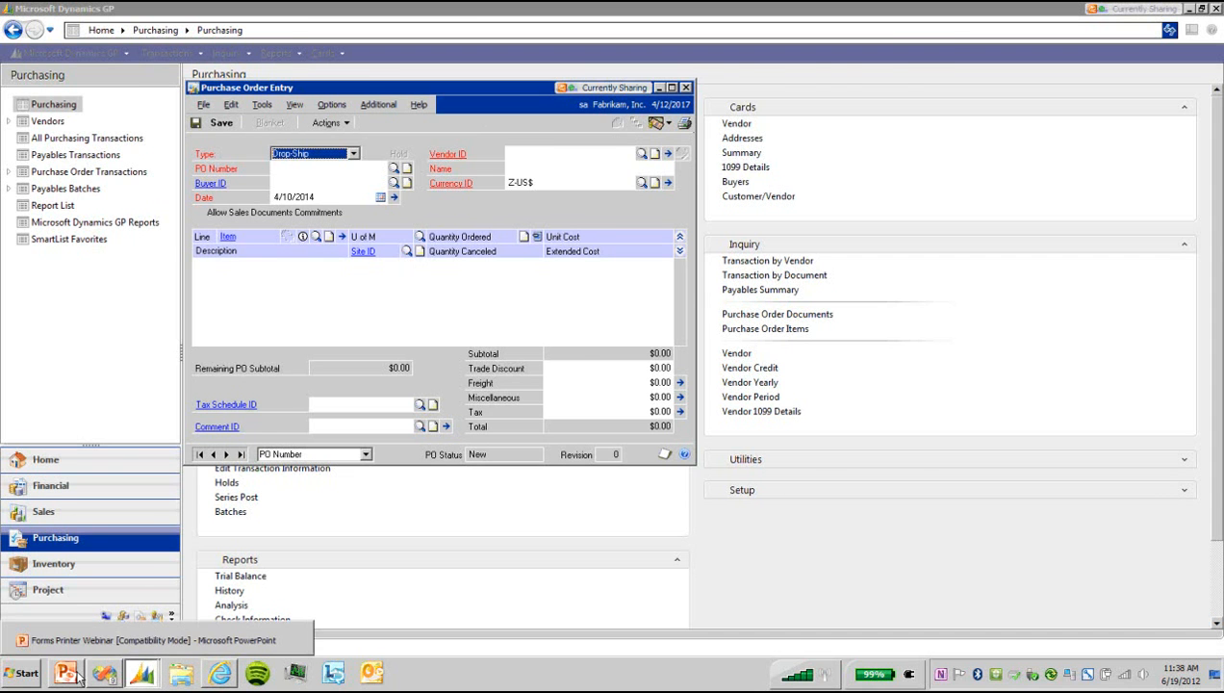
pyautogui.click(96, 640)
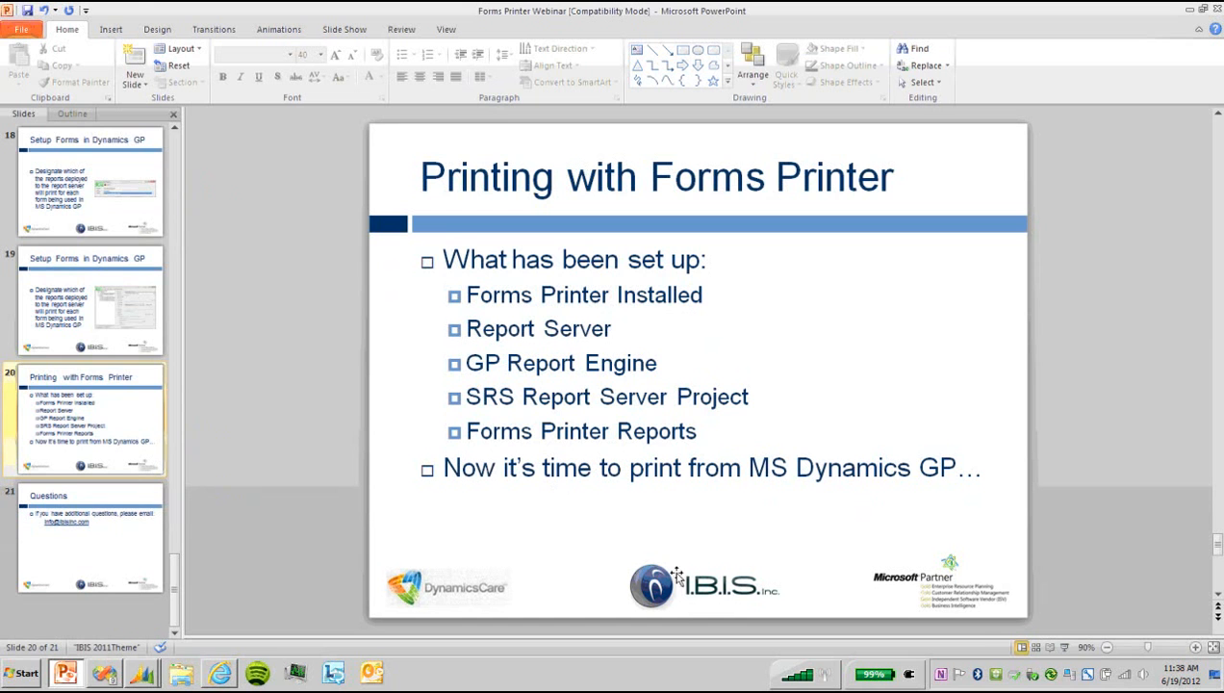
pyautogui.click(1064, 647)
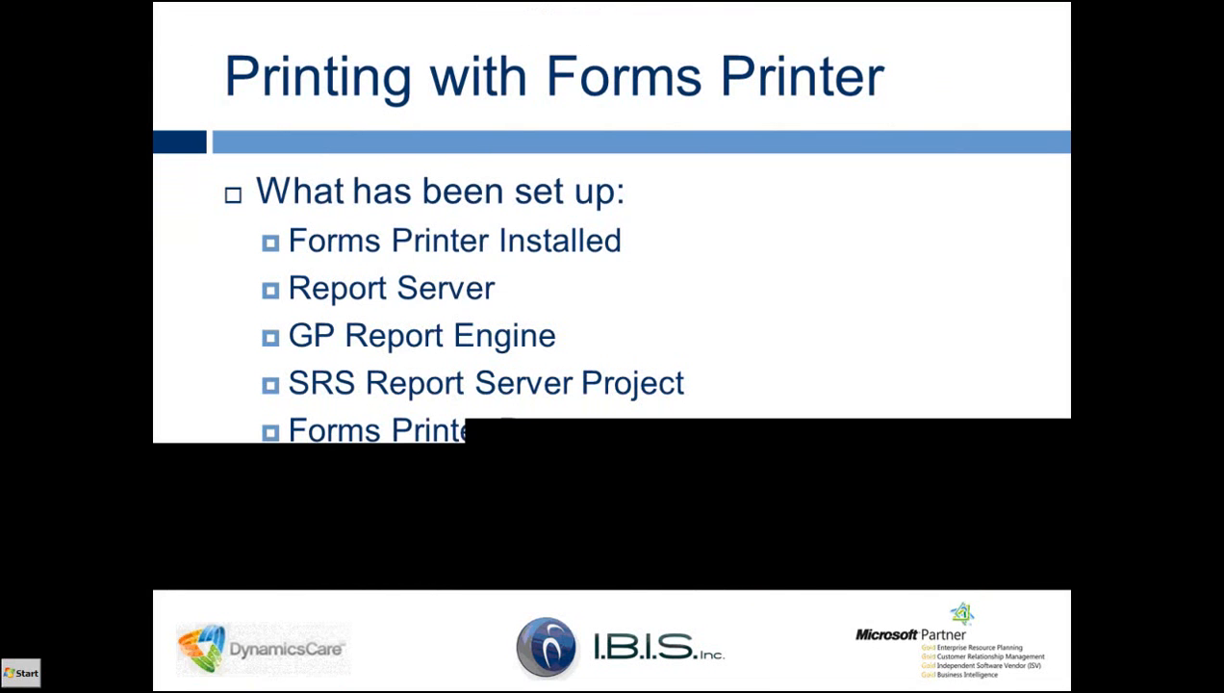
pyautogui.press('Right')
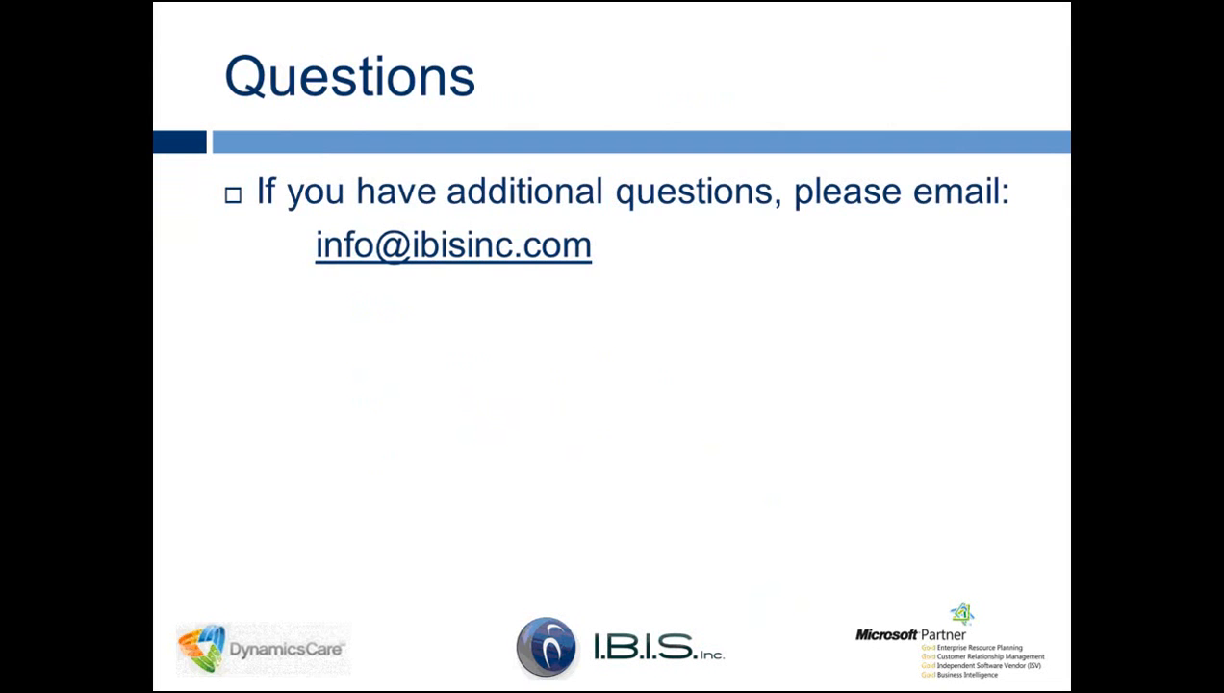